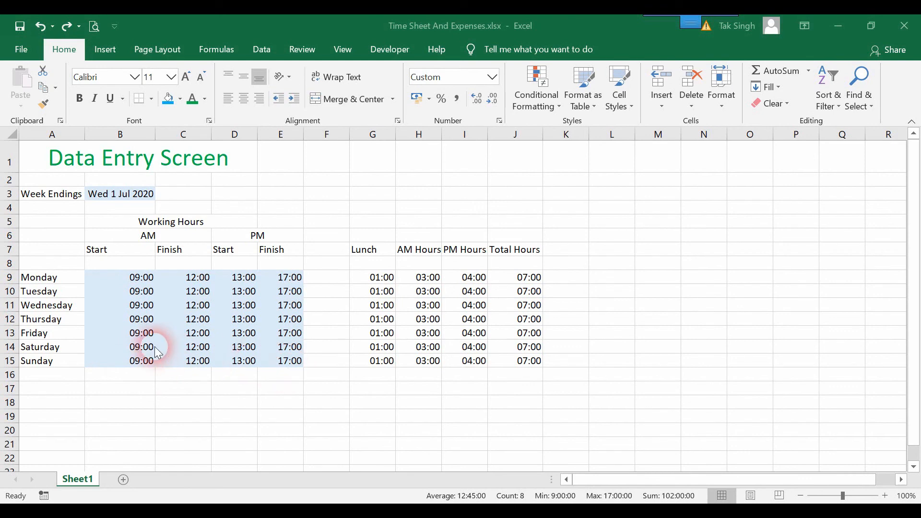
# - Clear the weekend start and finish times in B14:E15 so Saturday and Sunday total 00:00
pyautogui.click(101, 341)
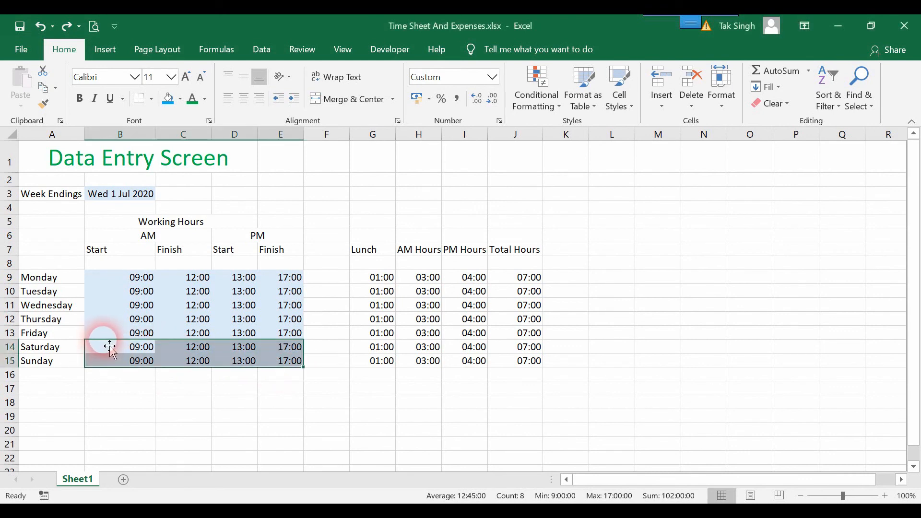
pyautogui.click(109, 346)
pyautogui.moveTo(137, 350); pyautogui.dragTo(295, 368)
pyautogui.press('Delete')
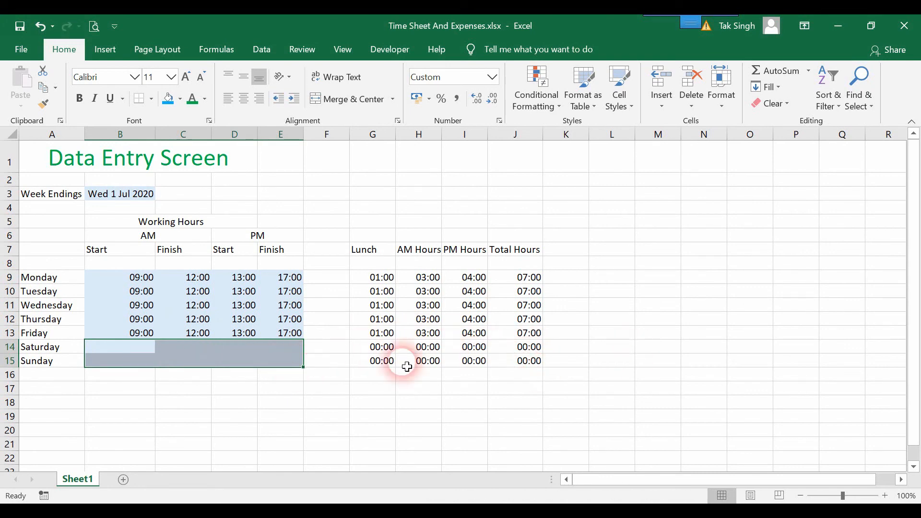
pyautogui.click(689, 310)
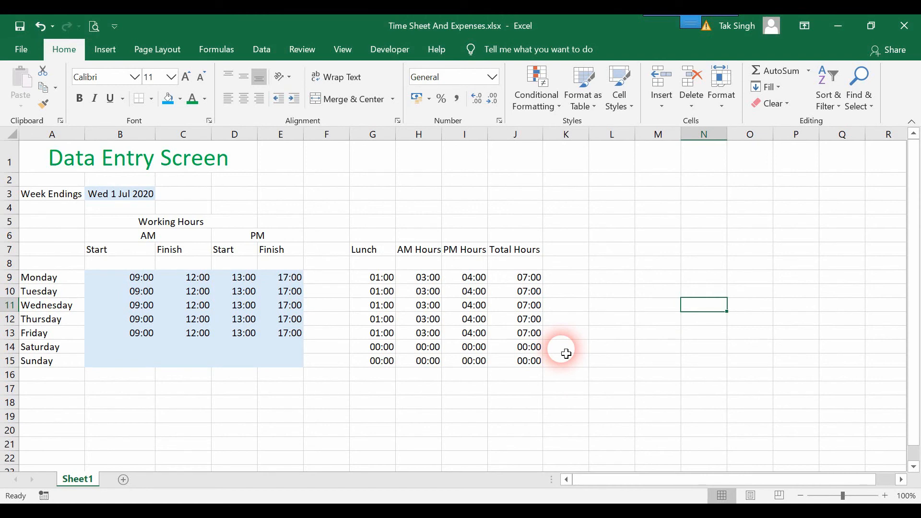
# - Add a 'Round' heading in K7 and enter =ROUND(J9,1) for Monday in K9
pyautogui.click(553, 249)
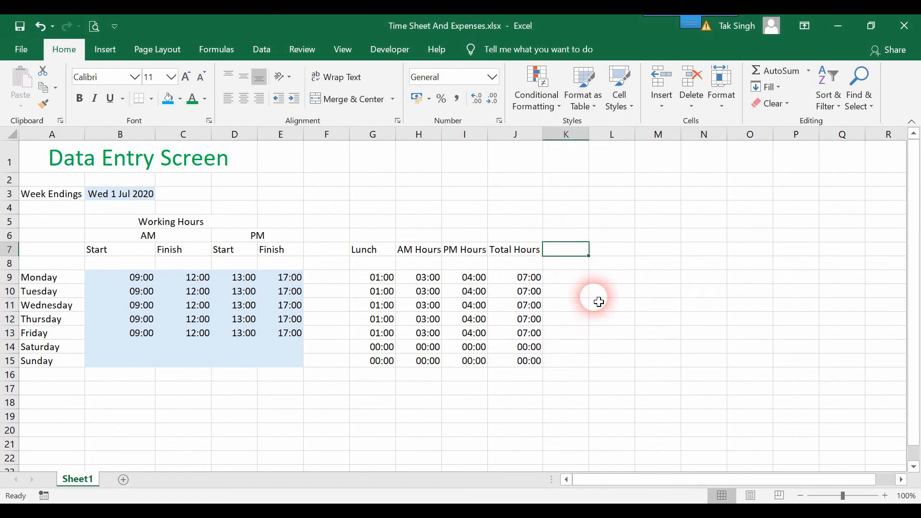
pyautogui.write('Ro')
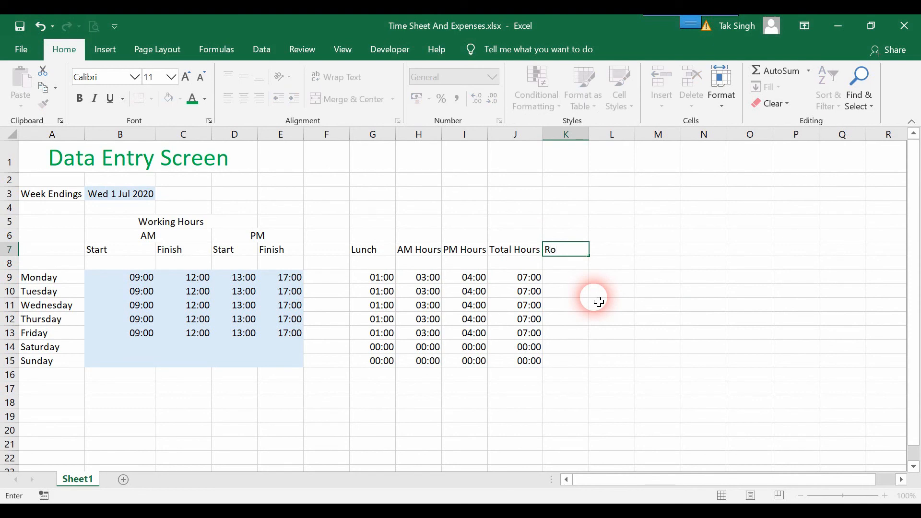
pyautogui.write('unding')
pyautogui.press('Return')
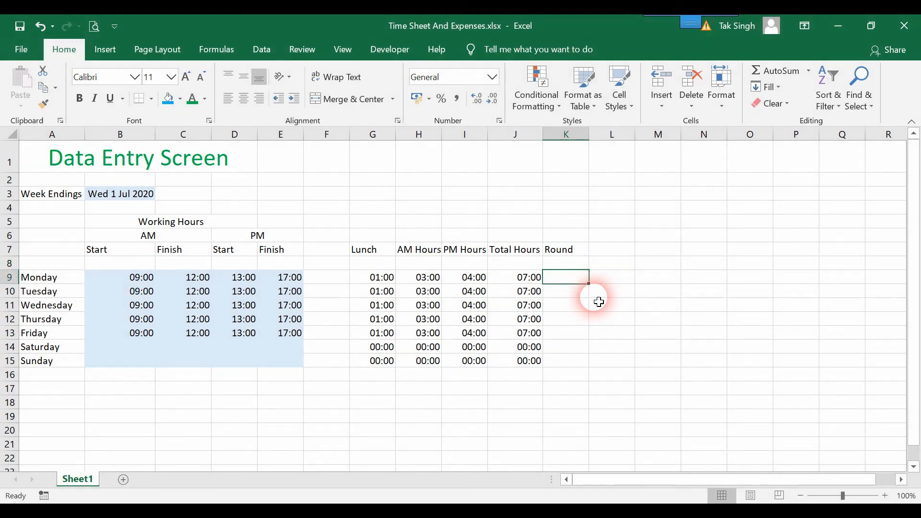
pyautogui.write('=')
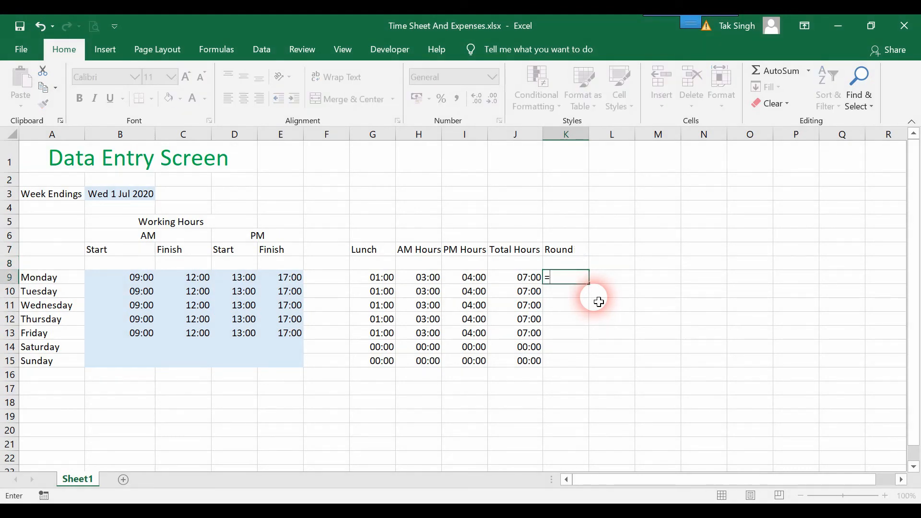
pyautogui.write('Rou')
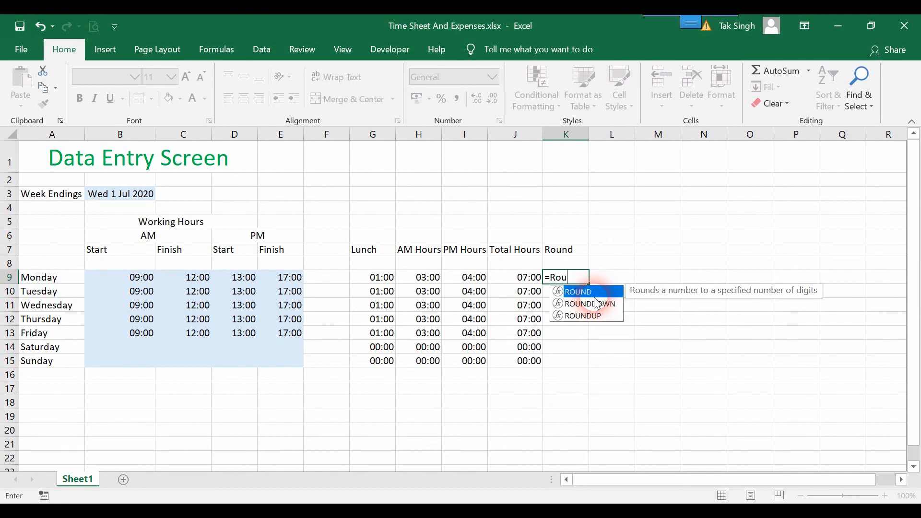
pyautogui.press('Tab')
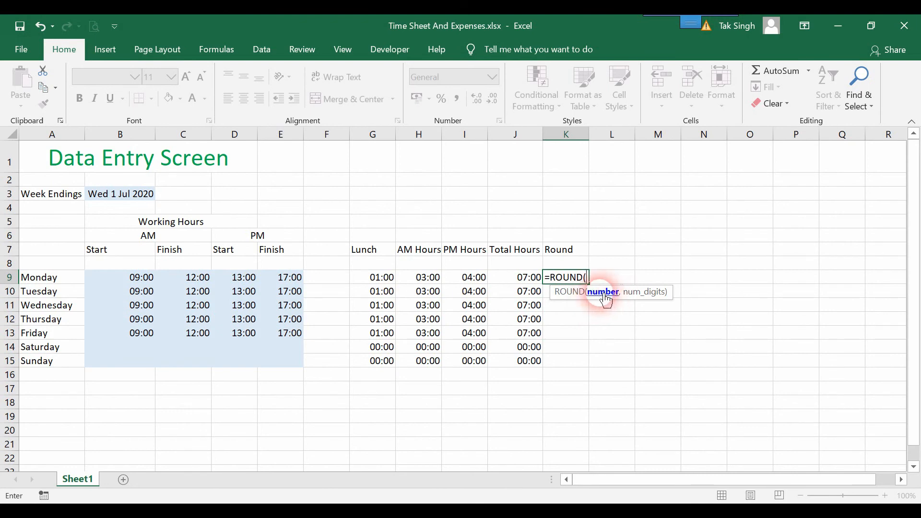
pyautogui.click(517, 282)
pyautogui.write(',1)')
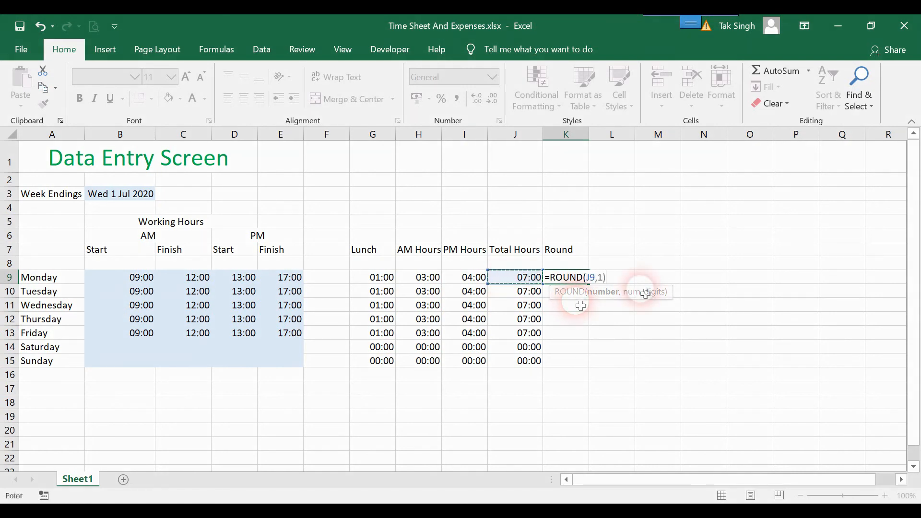
pyautogui.press('Return')
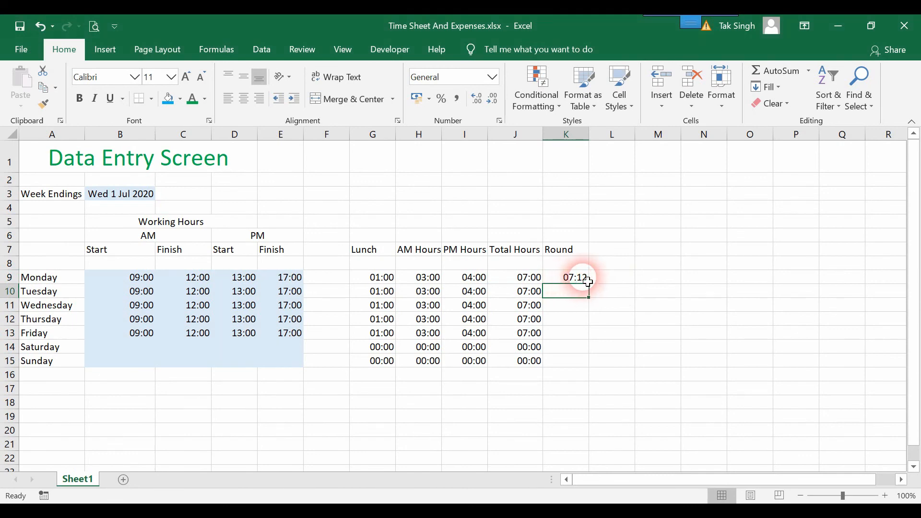
# - Change Monday's formula to =ROUND(J9,2) so it shows 06:57
pyautogui.doubleClick(585, 279)
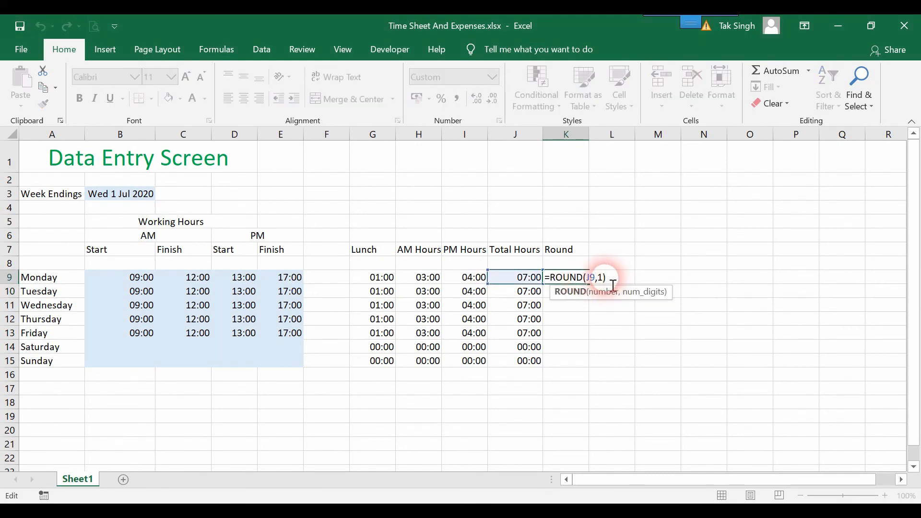
pyautogui.click(602, 277)
pyautogui.press('BackSpace')
pyautogui.write('2')
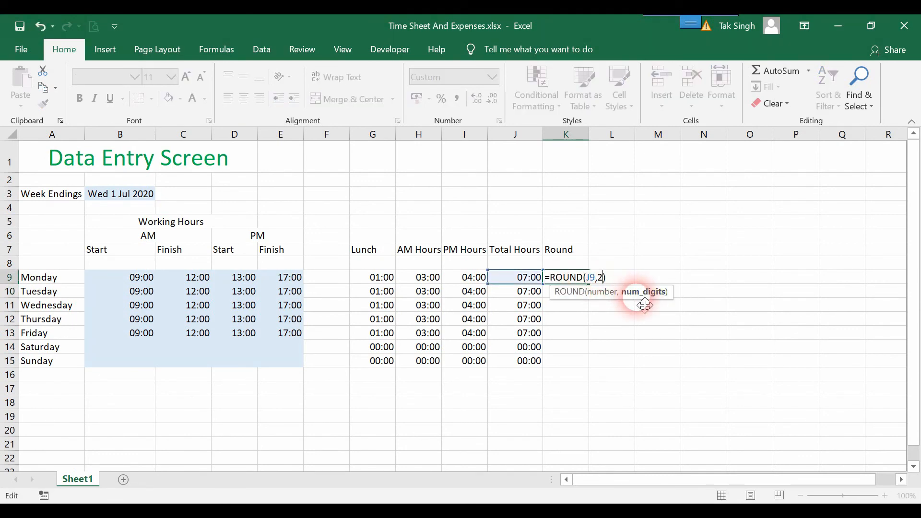
pyautogui.hotkey('shift', 'Return')
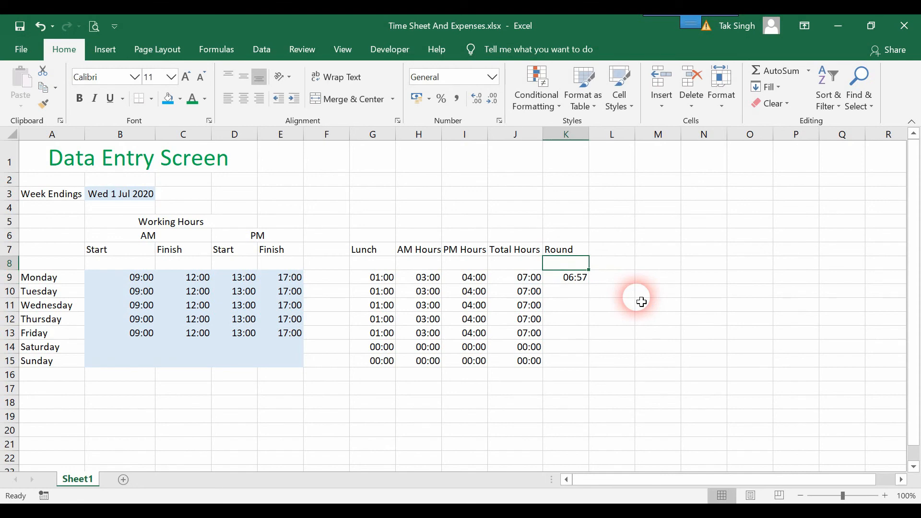
pyautogui.click(575, 277)
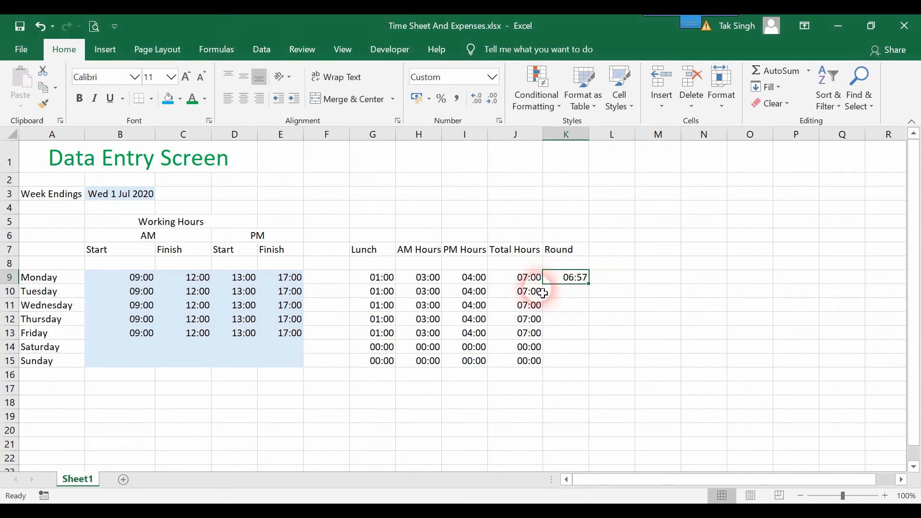
# - Give the Total Hours cells J9:J15 a blue fill, undoing a yellow font colour
pyautogui.moveTo(532, 285); pyautogui.dragTo(521, 366)
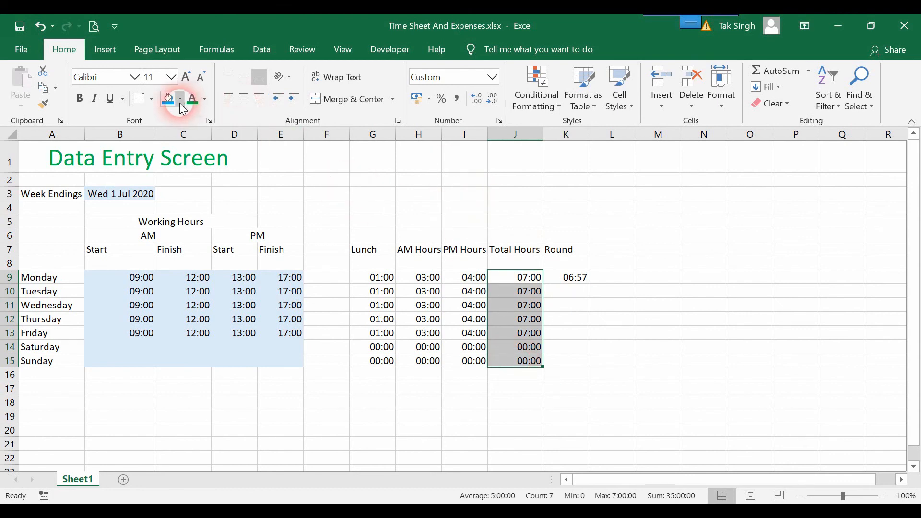
pyautogui.click(205, 99)
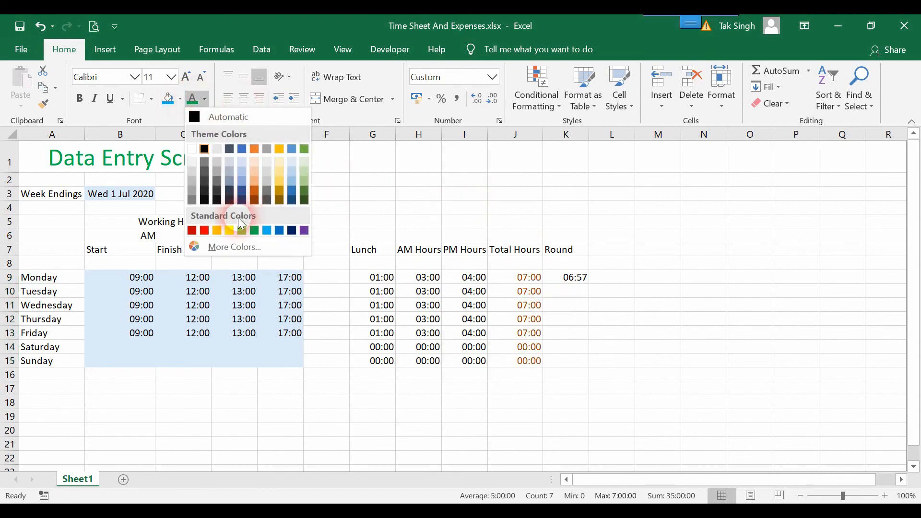
pyautogui.click(229, 230)
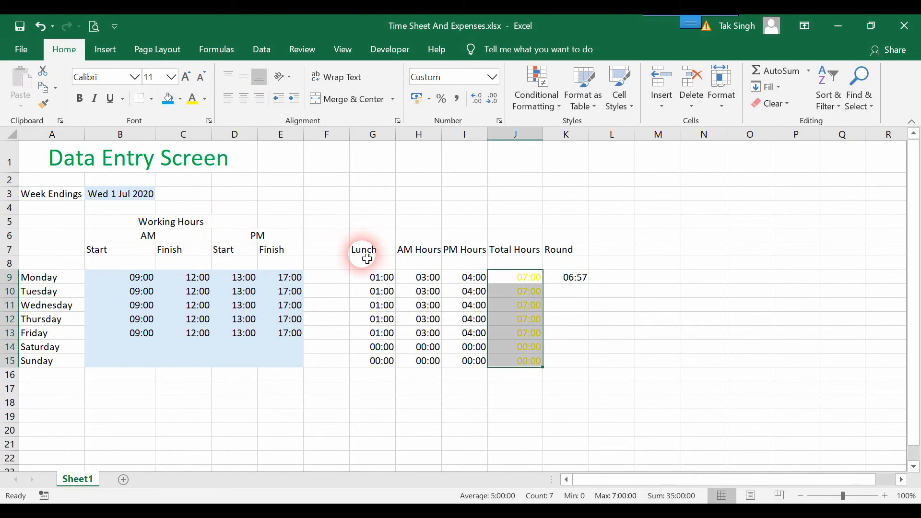
pyautogui.hotkey('ctrl', 'z')
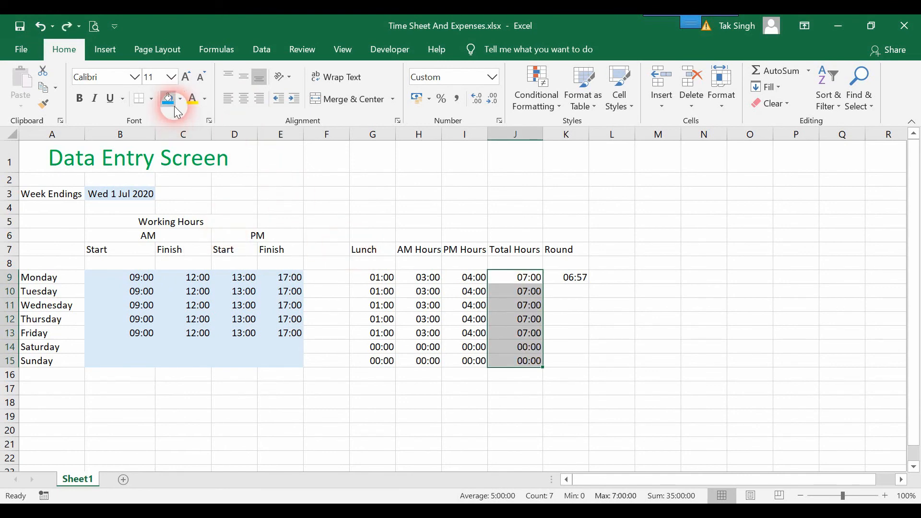
pyautogui.click(169, 99)
pyautogui.click(583, 346)
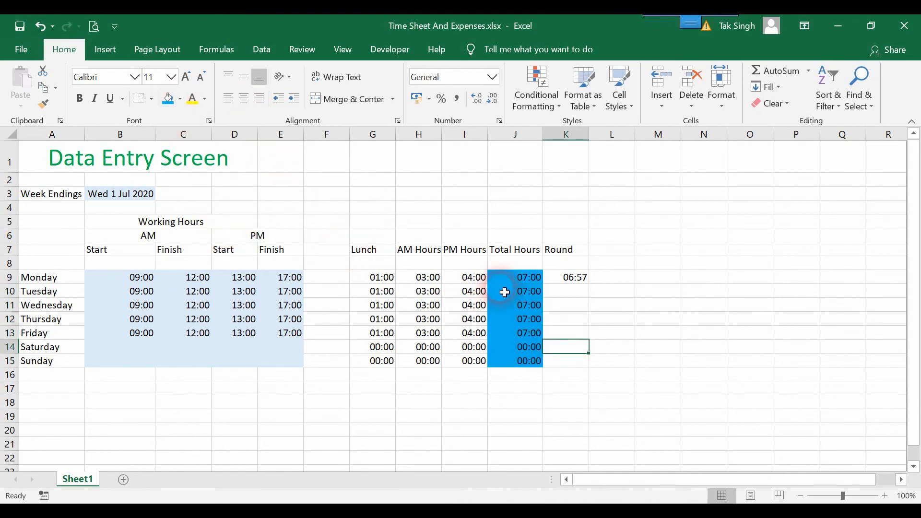
# - Fill the Round formula from K9 down through Sunday
pyautogui.click(534, 283)
pyautogui.click(576, 282)
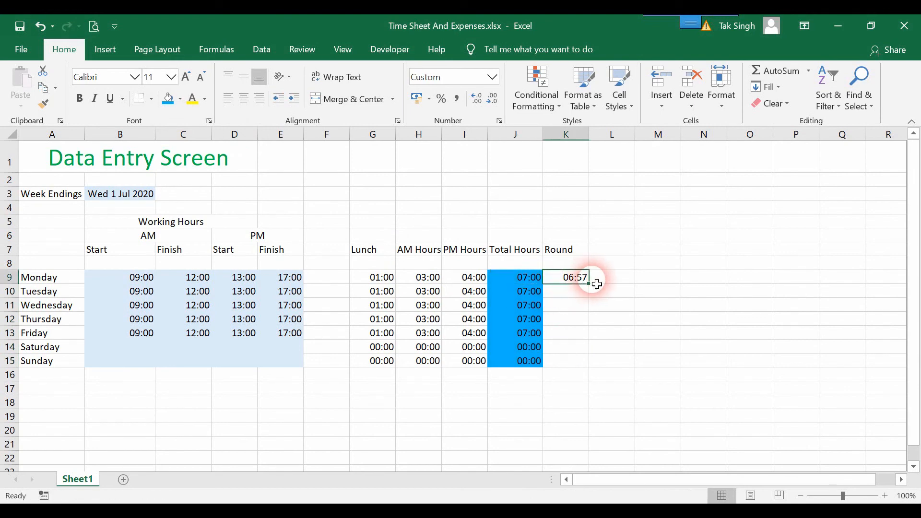
pyautogui.doubleClick(595, 289)
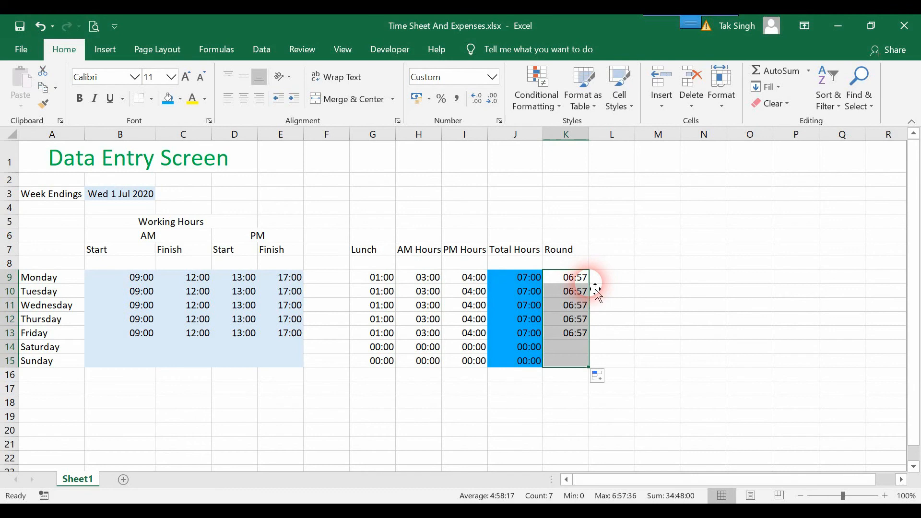
# - Inspect Monday's Total Hours formula in J9, then cancel without changes
pyautogui.doubleClick(540, 278)
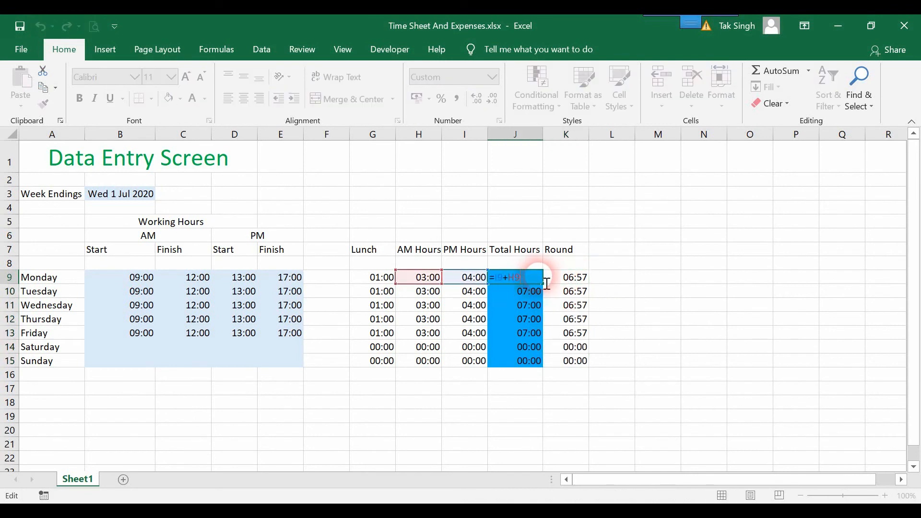
pyautogui.click(513, 305)
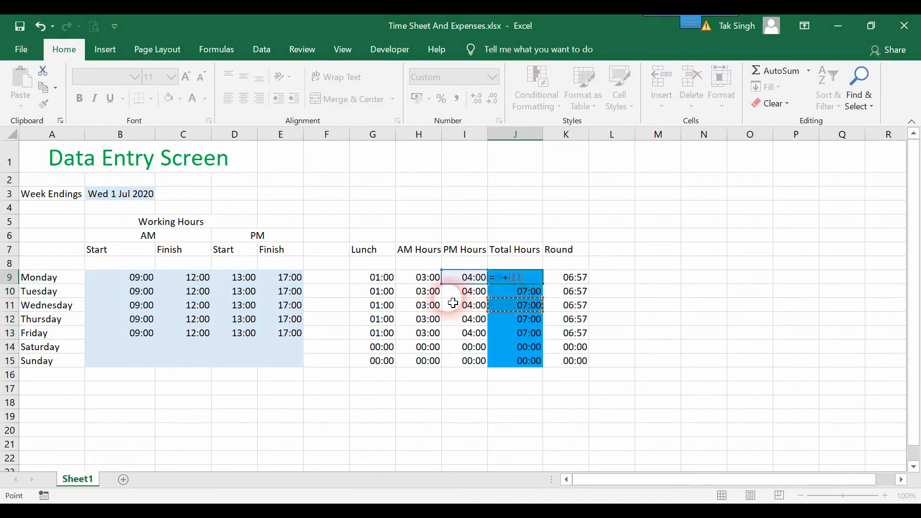
pyautogui.click(438, 282)
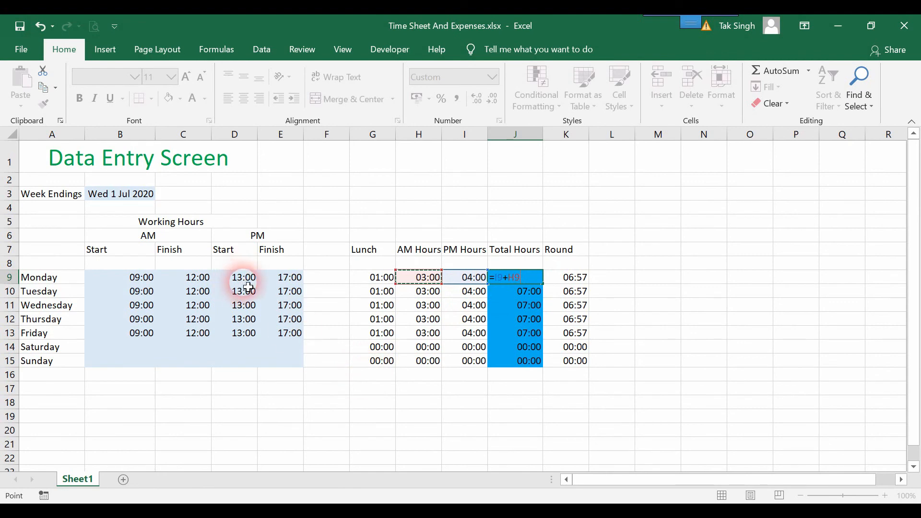
pyautogui.click(288, 280)
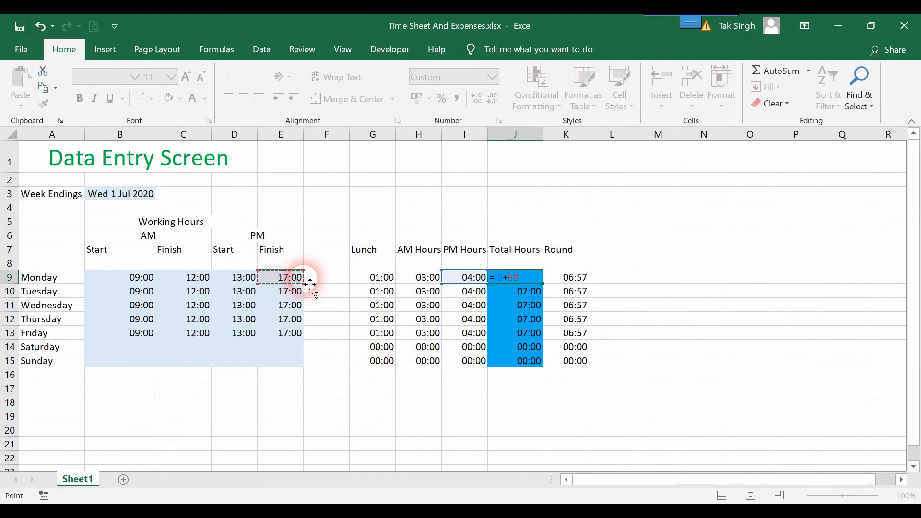
pyautogui.press('Escape')
# - Change Monday's PM finish to 17:01 and Tuesday's to 17:10
pyautogui.doubleClick(297, 278)
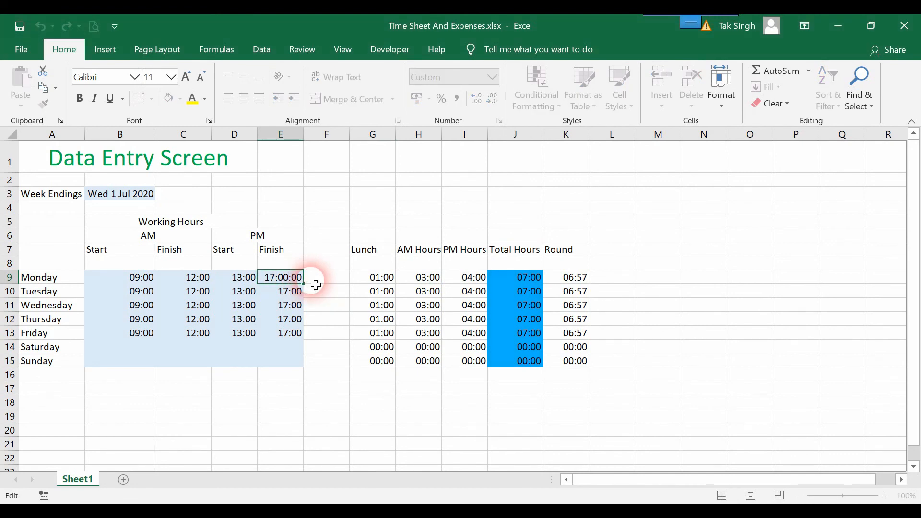
pyautogui.press('BackSpace')
pyautogui.write('1')
pyautogui.press('Return')
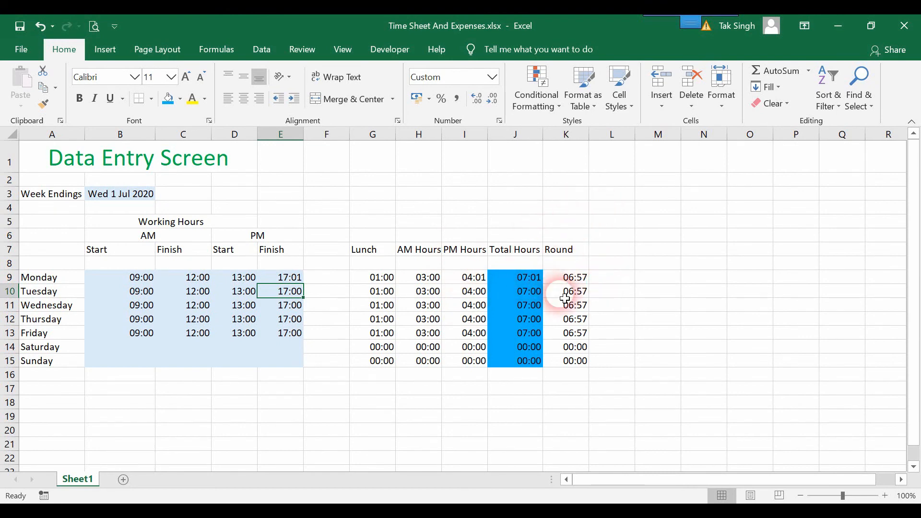
pyautogui.doubleClick(302, 294)
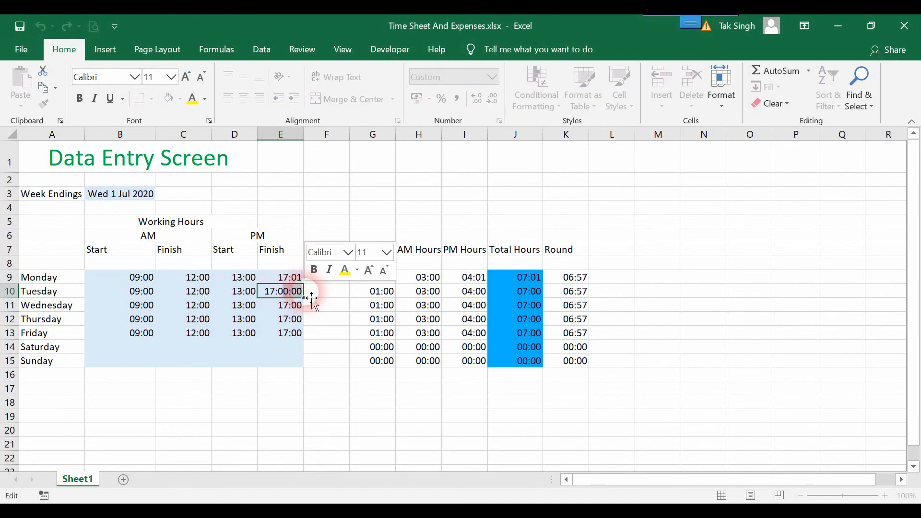
pyautogui.press('BackSpace')
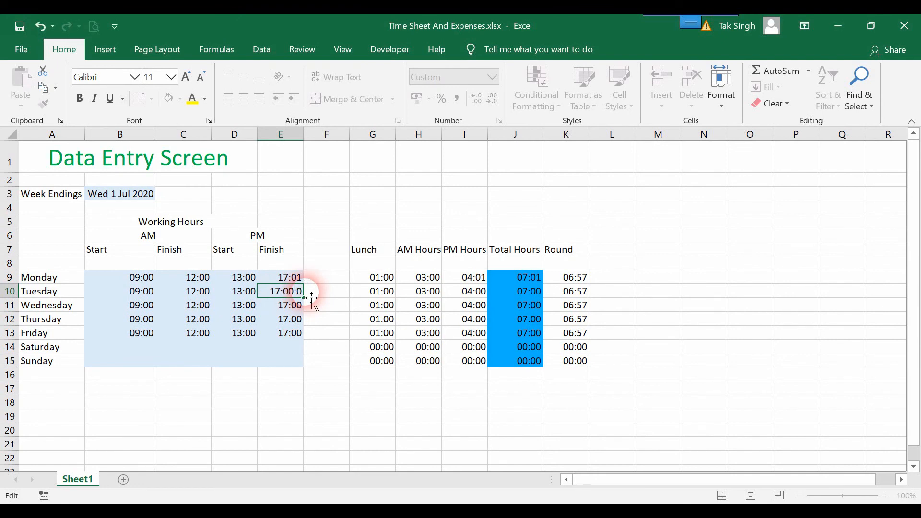
pyautogui.press('BackSpace')
pyautogui.write('1')
pyautogui.press('Return')
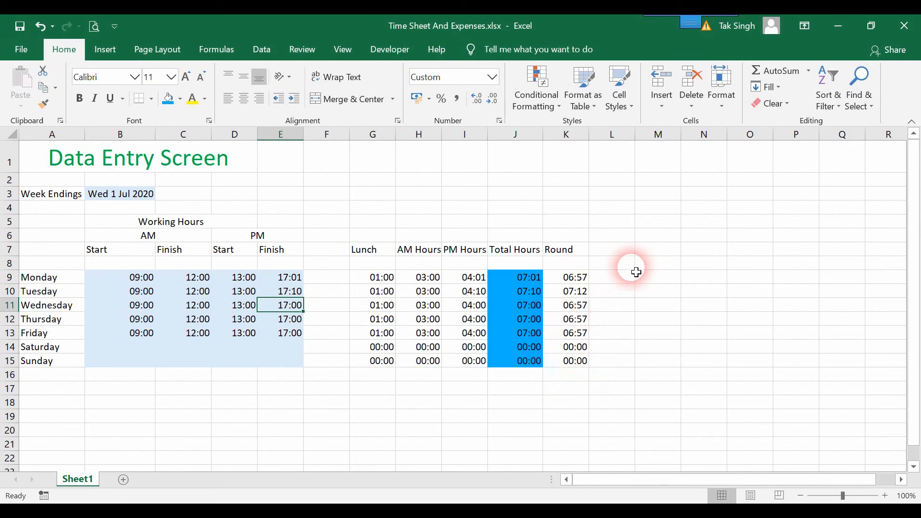
# - Add the MROUND Payable Hours (hh:mm) heading in L7 and =MROUND(J9,"00:15") in L9
pyautogui.click(606, 250)
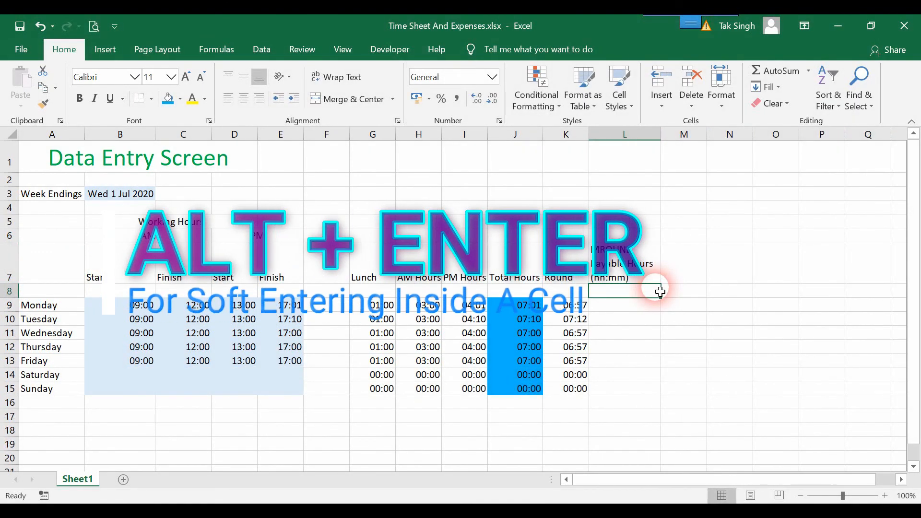
pyautogui.press('Return')
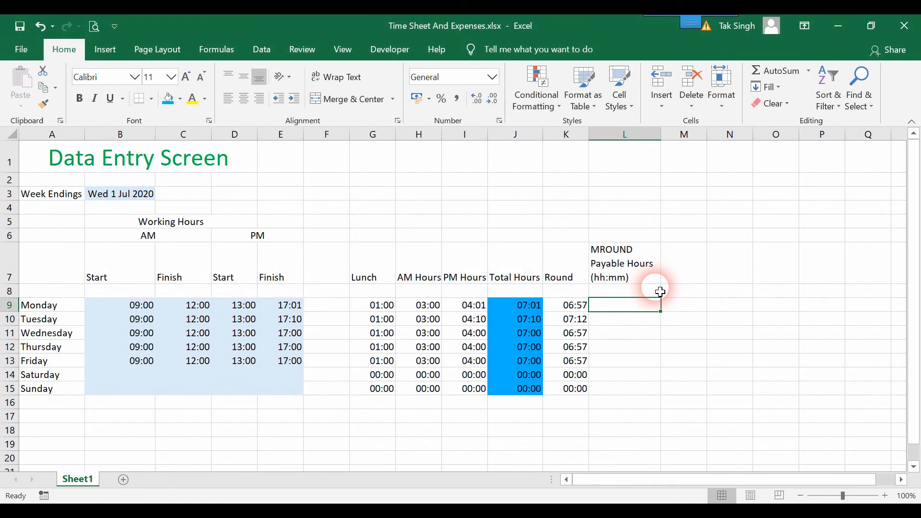
pyautogui.write('=')
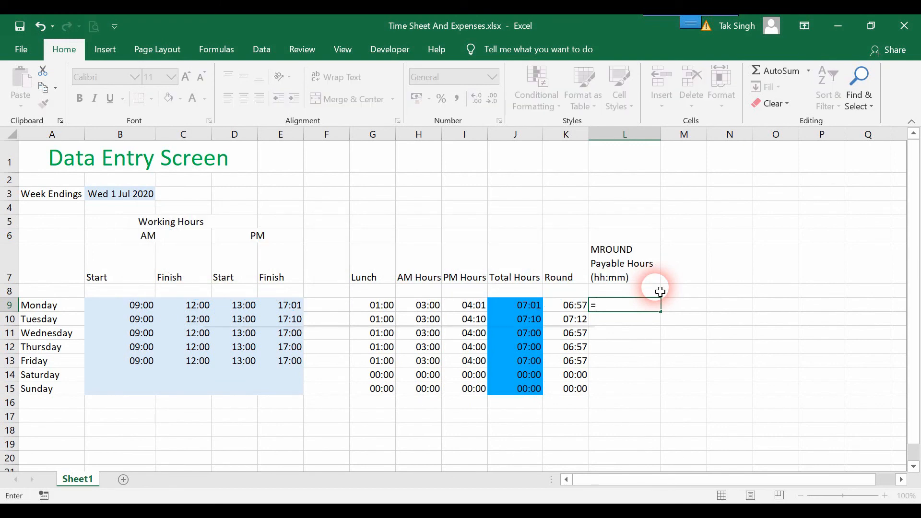
pyautogui.write('mro')
pyautogui.press('Tab')
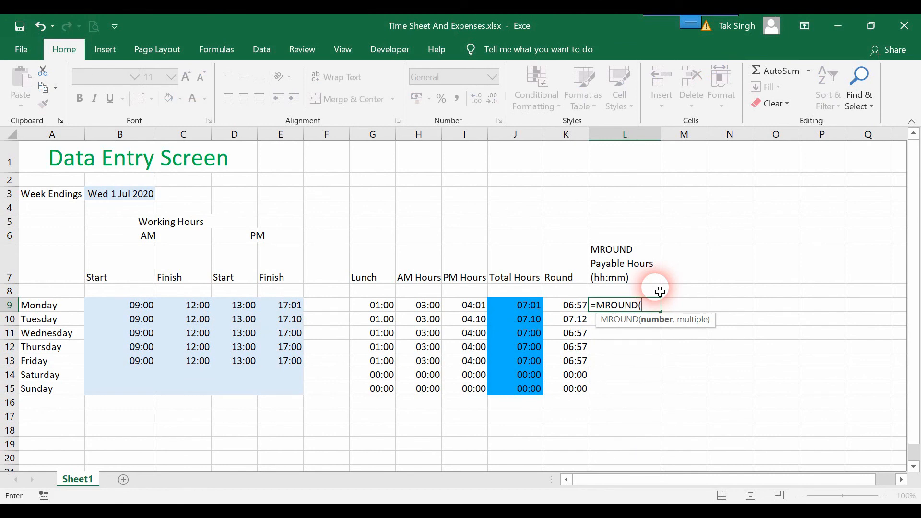
pyautogui.click(522, 307)
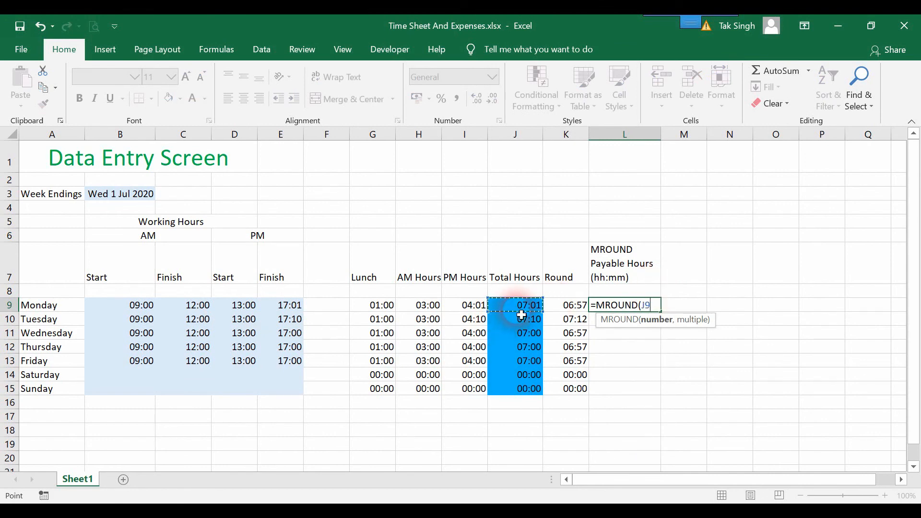
pyautogui.write(',')
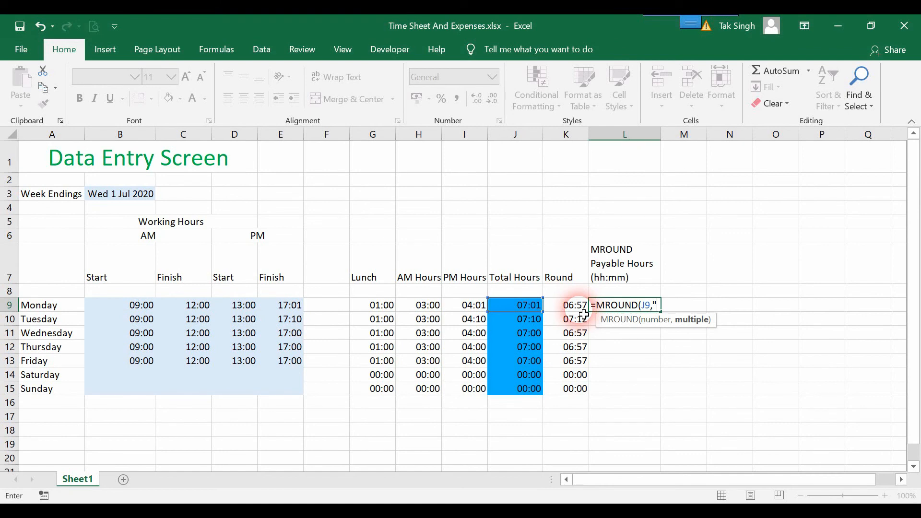
pyautogui.write('00:15')
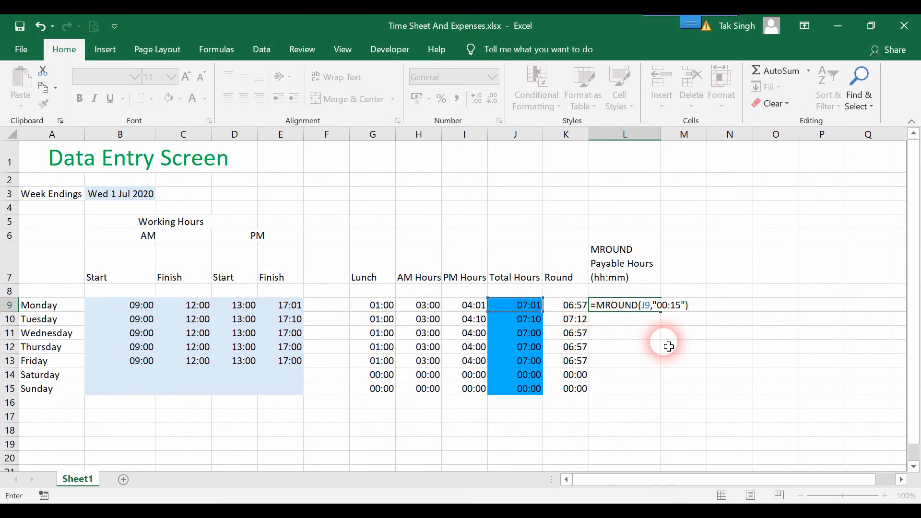
pyautogui.press('Return')
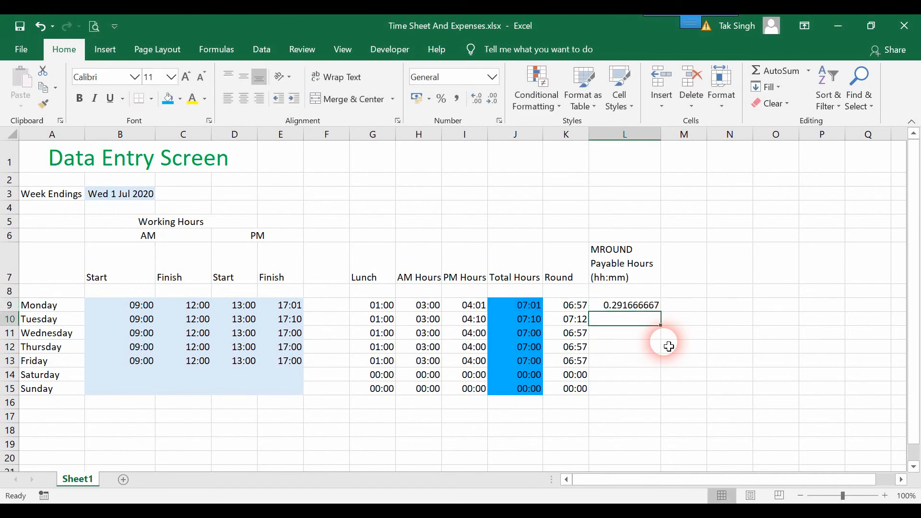
# - Drag the MROUND formula from L9 down the week's rows
pyautogui.click(648, 305)
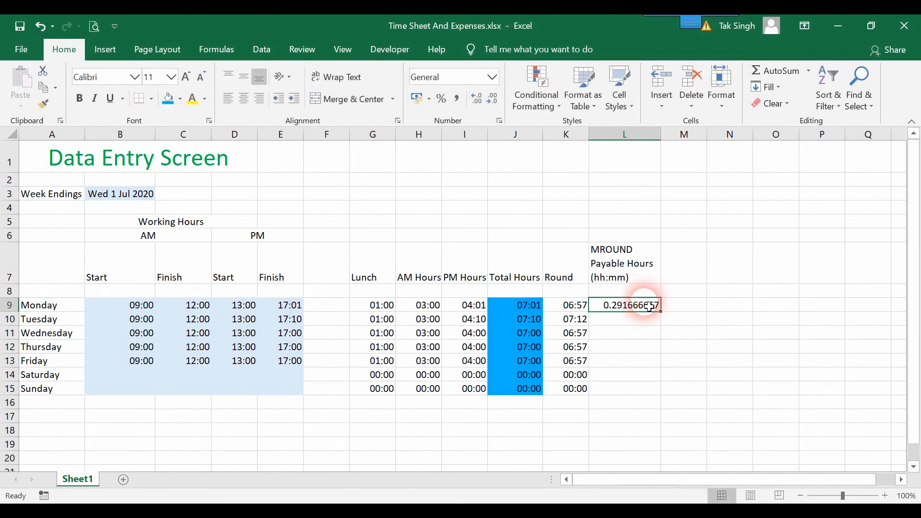
pyautogui.moveTo(661, 314); pyautogui.dragTo(660, 392)
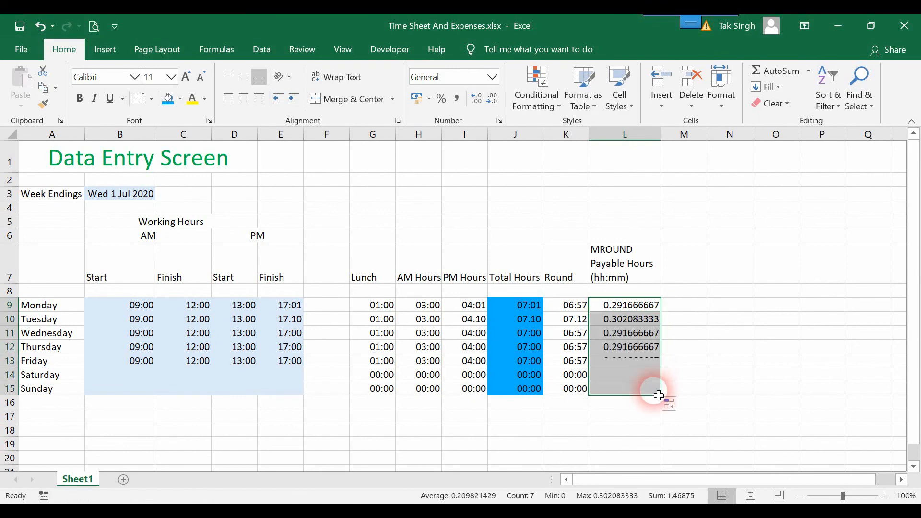
pyautogui.click(676, 344)
# - Copy K9's hh:mm format onto L9 and refill L10:L15, showing 07:00 and 07:15
pyautogui.click(632, 310)
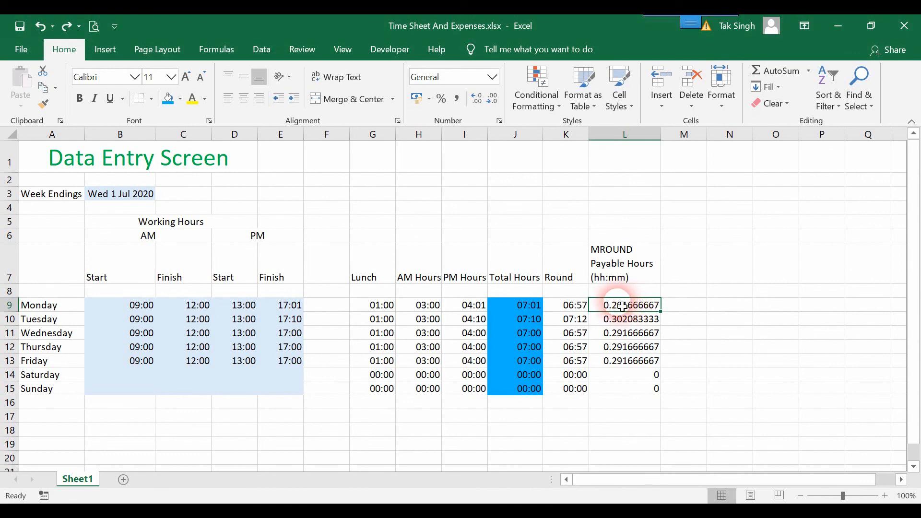
pyautogui.click(576, 310)
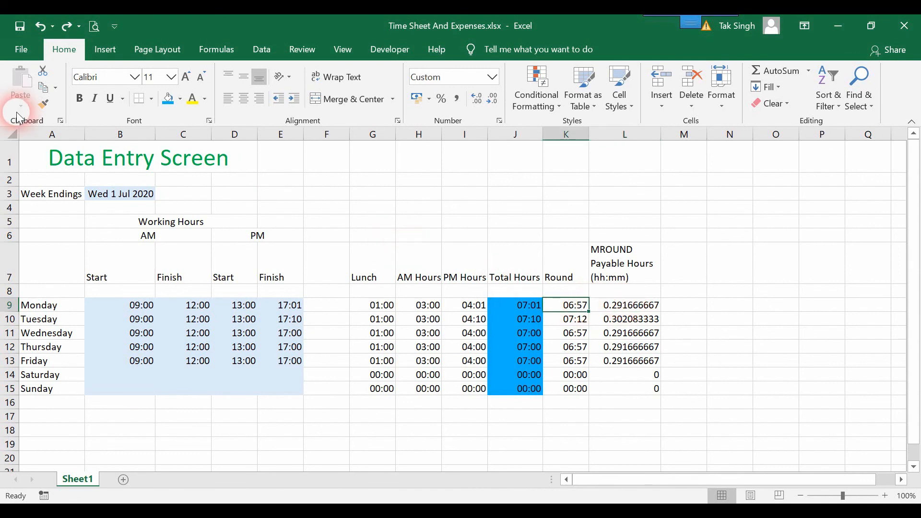
pyautogui.click(43, 103)
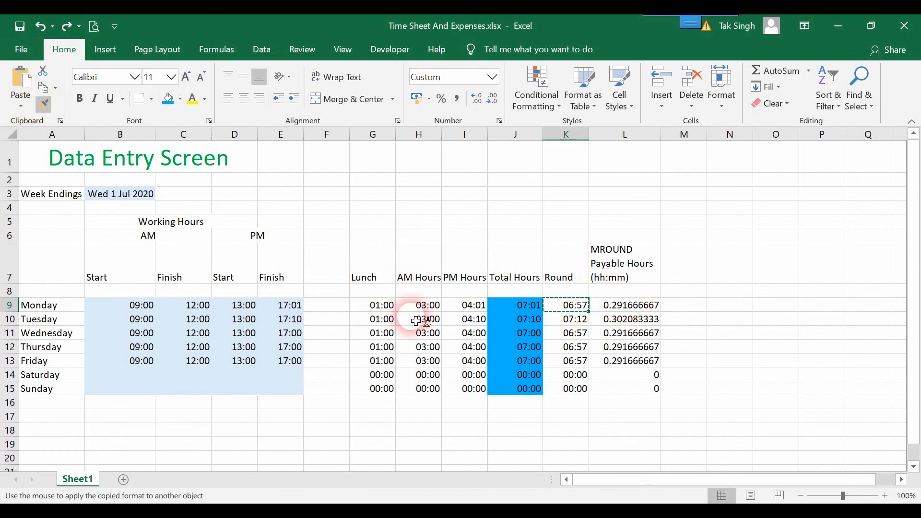
pyautogui.click(627, 311)
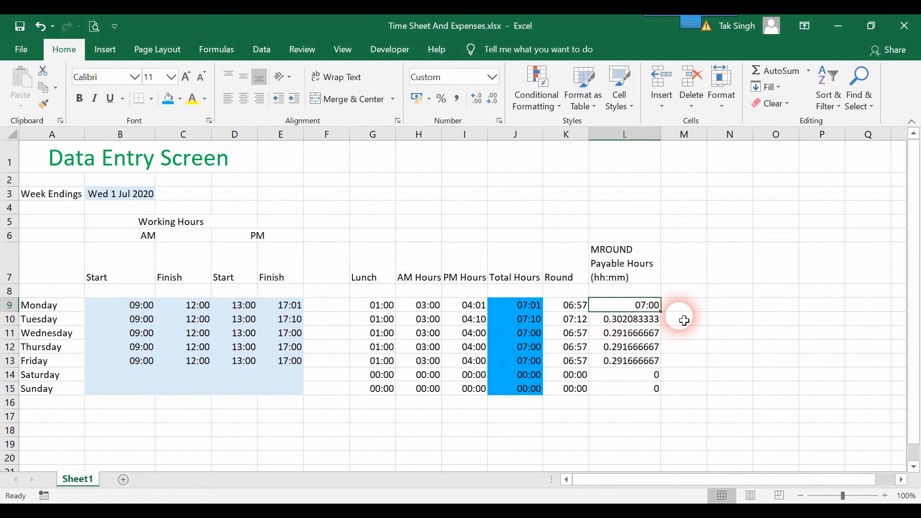
pyautogui.doubleClick(662, 311)
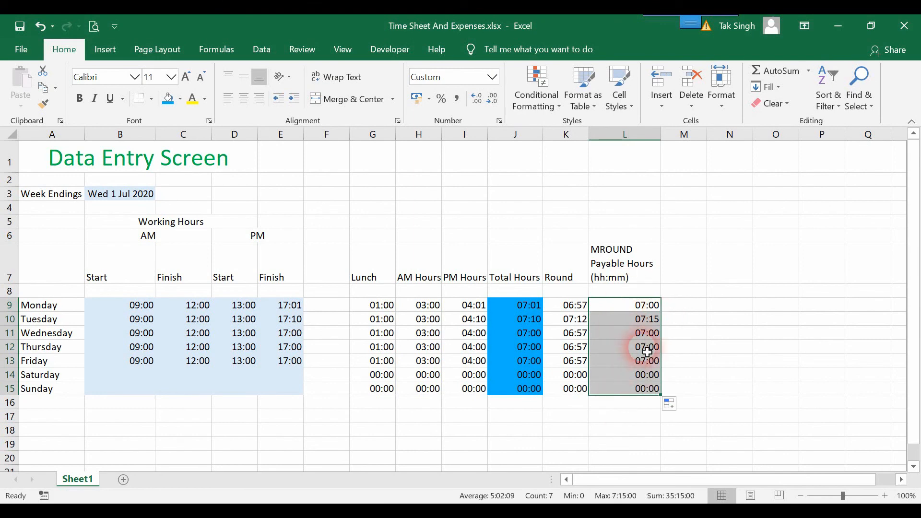
pyautogui.moveTo(646, 319); pyautogui.dragTo(576, 314)
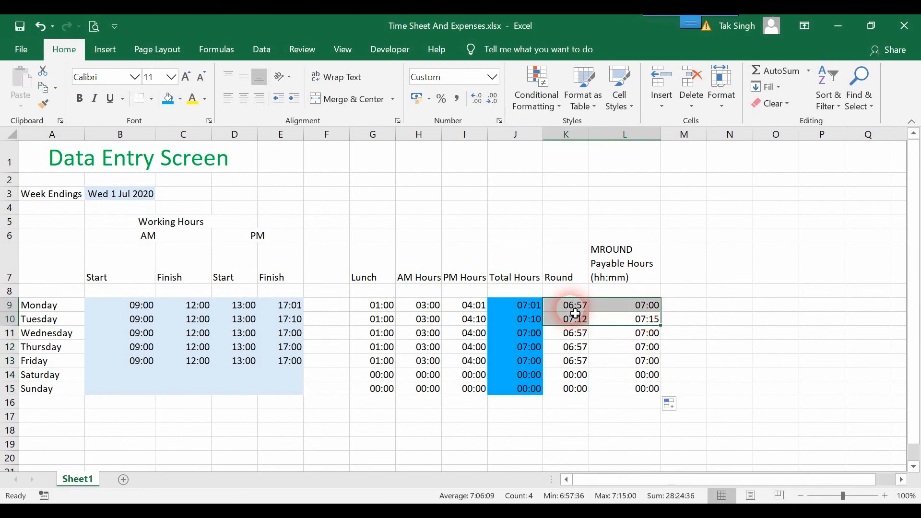
pyautogui.click(644, 309)
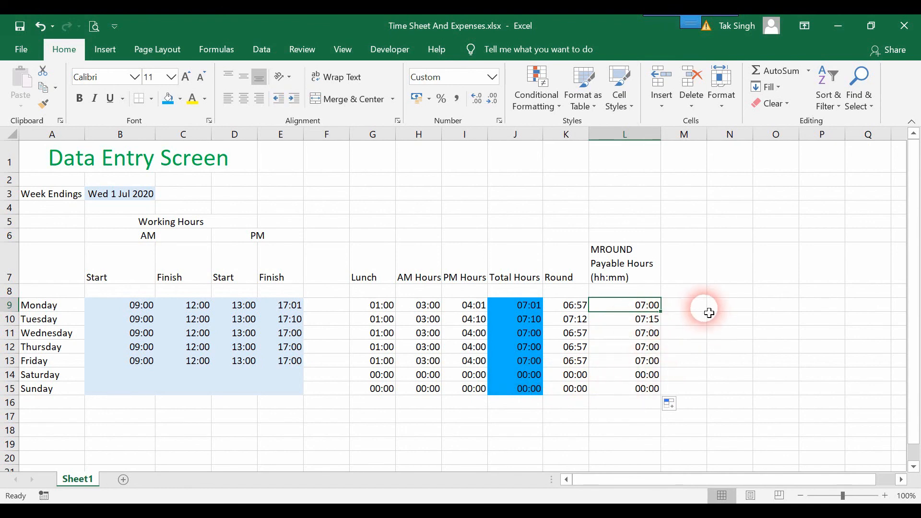
pyautogui.click(684, 263)
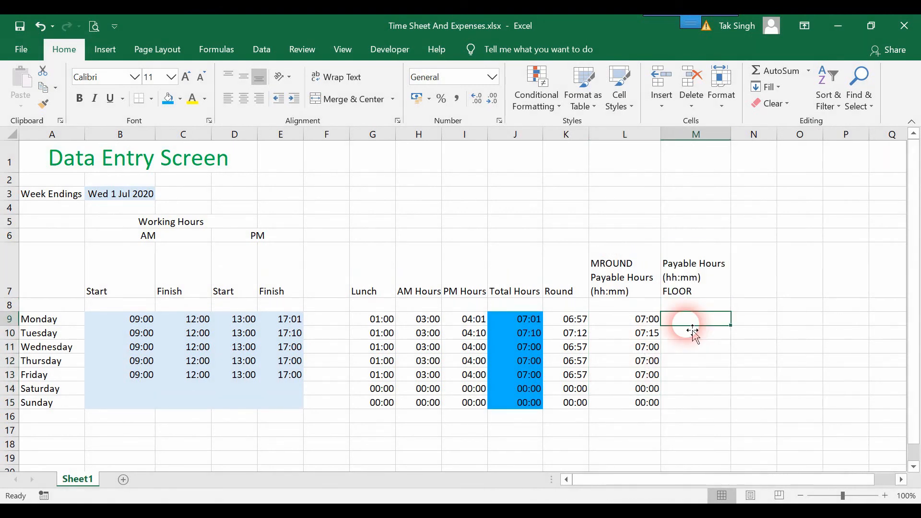
# - Enter =FLOOR(J9,"00:15") in M9, adding the missing closing quote
pyautogui.write('=Floo')
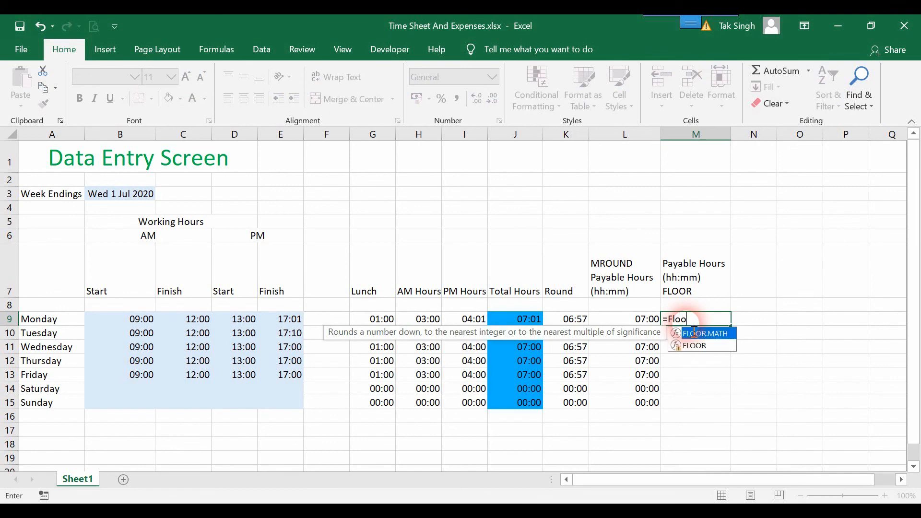
pyautogui.write('r(')
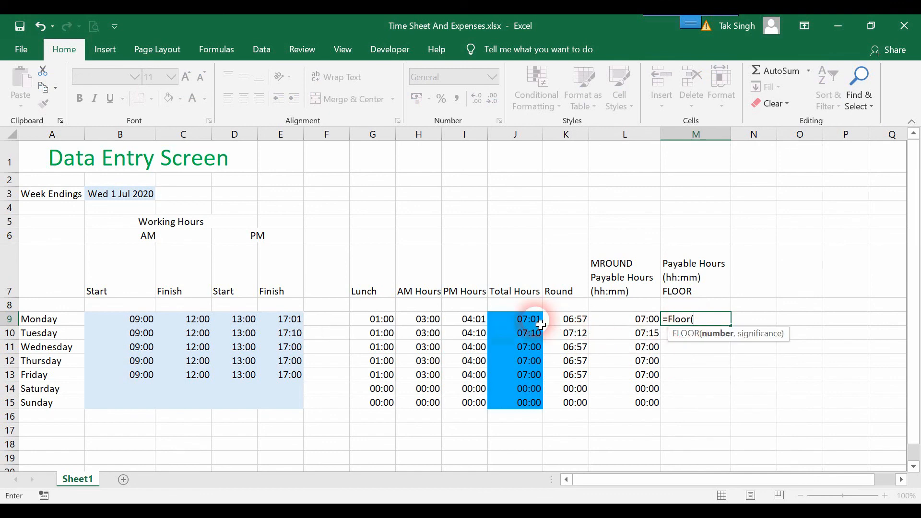
pyautogui.click(532, 324)
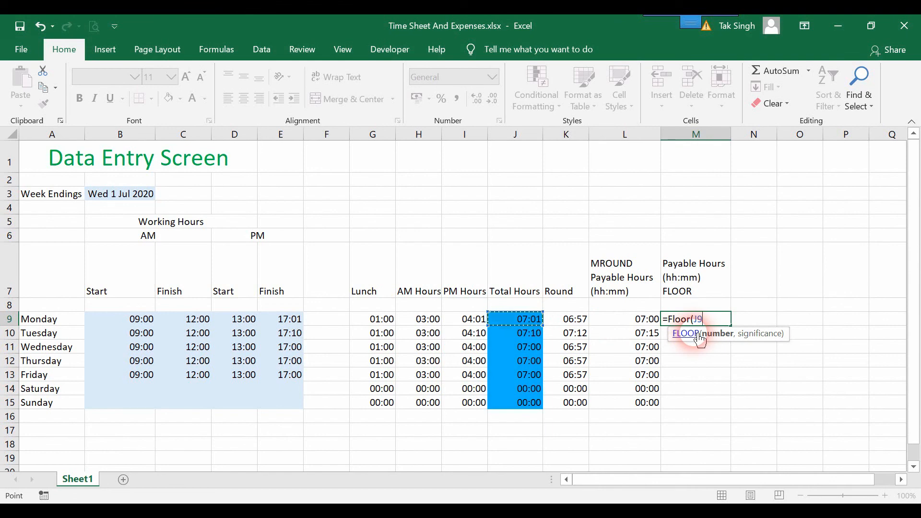
pyautogui.write(',')
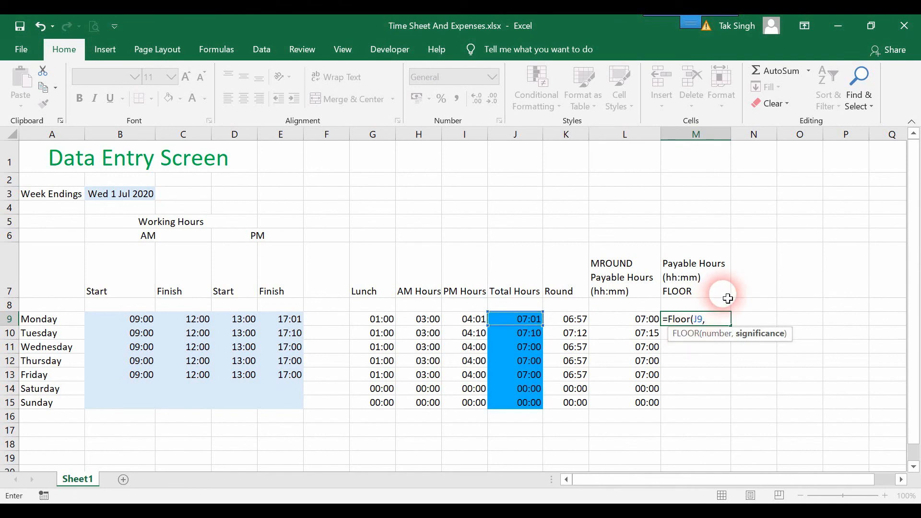
pyautogui.write('"00:15)')
pyautogui.press('F2')
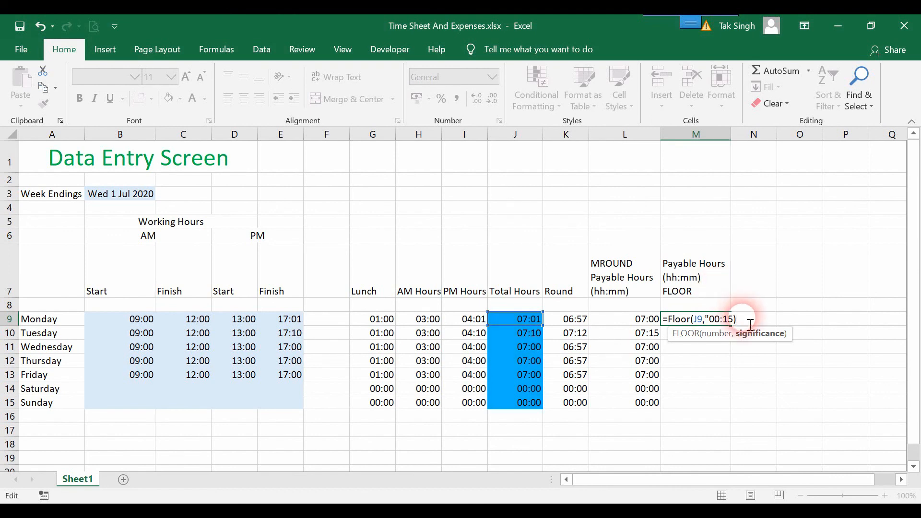
pyautogui.moveTo(734, 320); pyautogui.dragTo(760, 331)
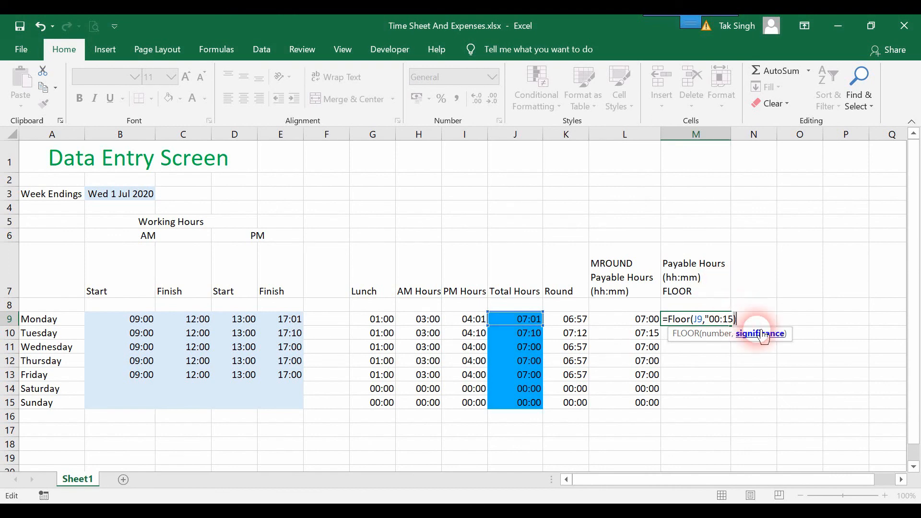
pyautogui.click(733, 320)
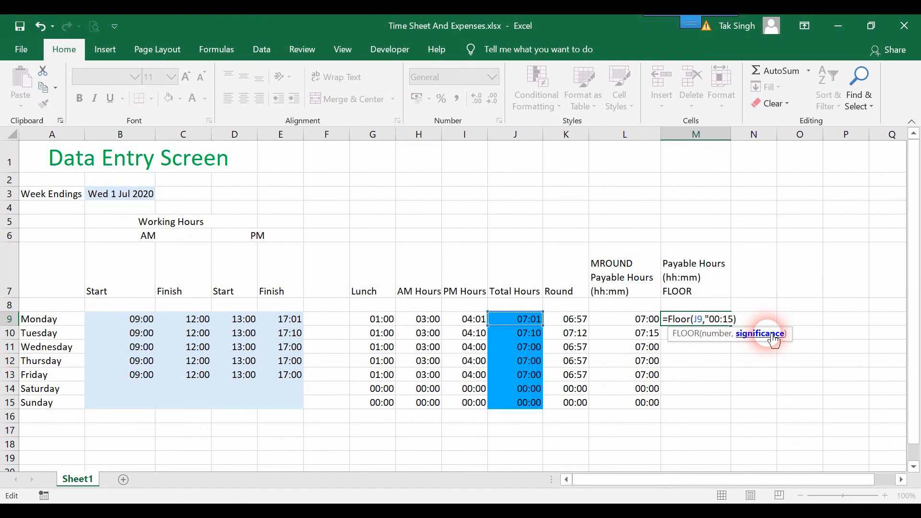
pyautogui.write('"')
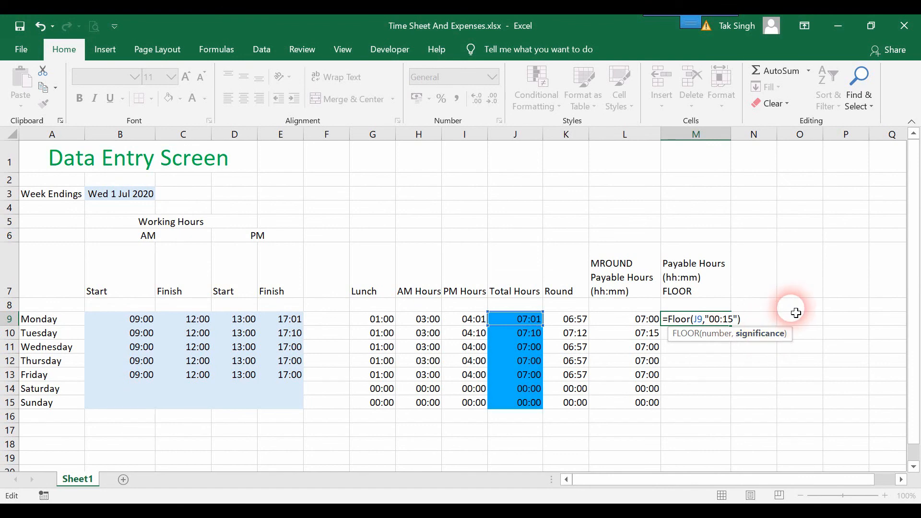
pyautogui.press('Return')
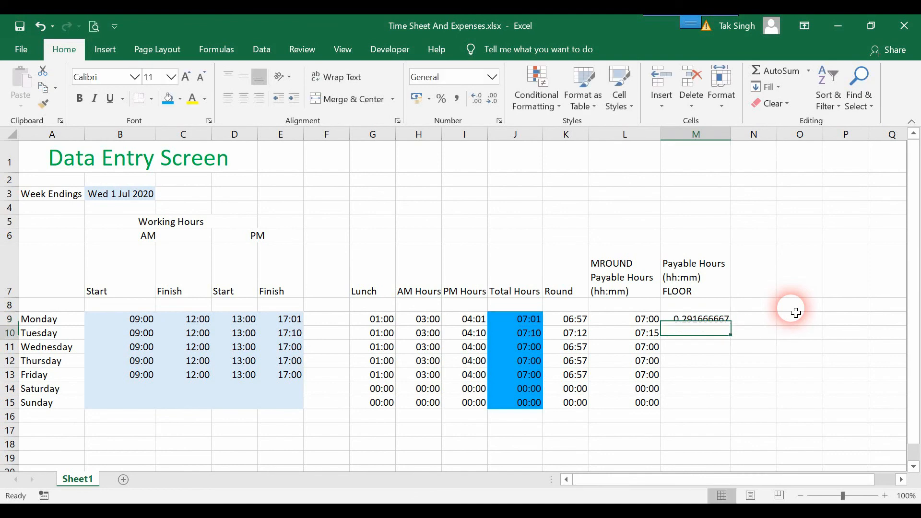
# - Apply hh:mm format to M9 and fill the FLOOR formula down to Sunday
pyautogui.click(646, 322)
pyautogui.moveTo(727, 321); pyautogui.dragTo(734, 332)
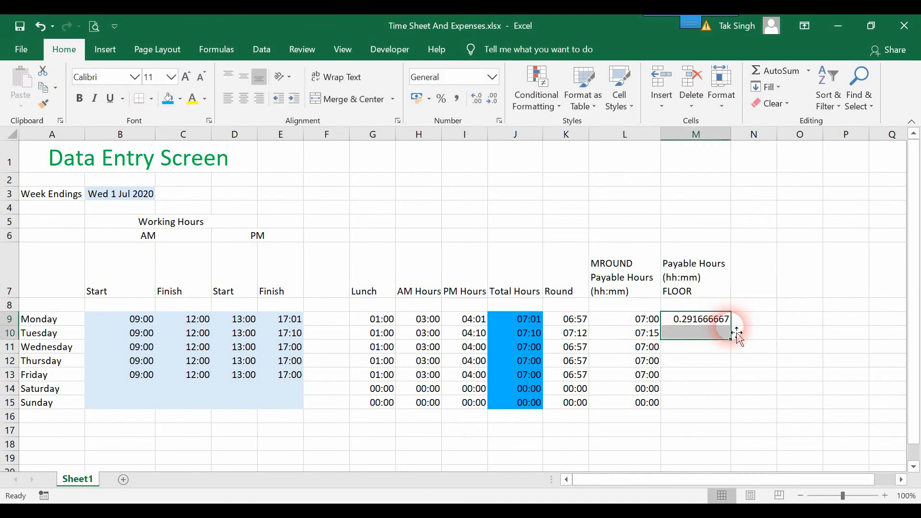
pyautogui.click(619, 318)
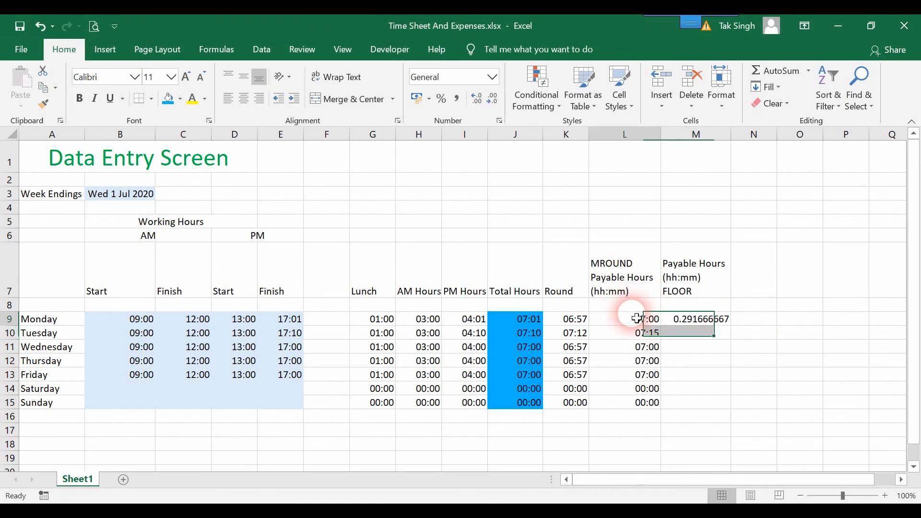
pyautogui.moveTo(619, 317); pyautogui.dragTo(569, 306)
pyautogui.click(37, 102)
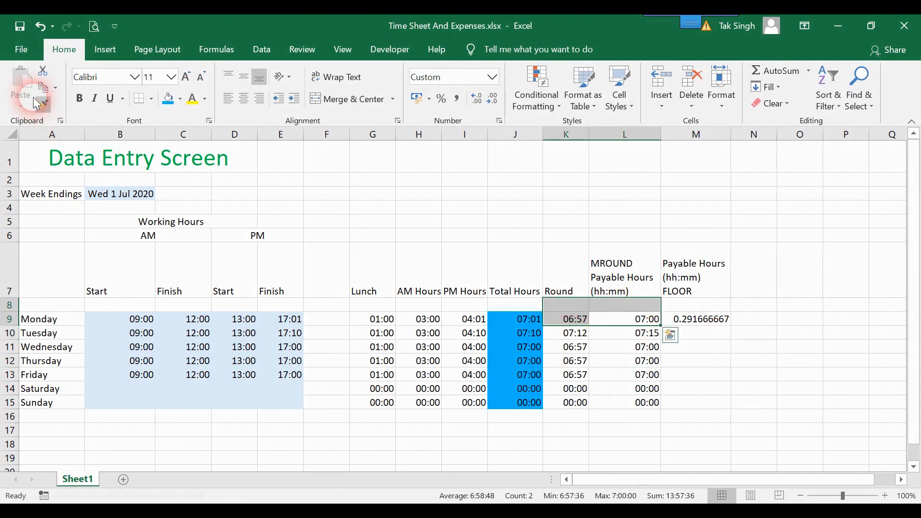
pyautogui.click(700, 319)
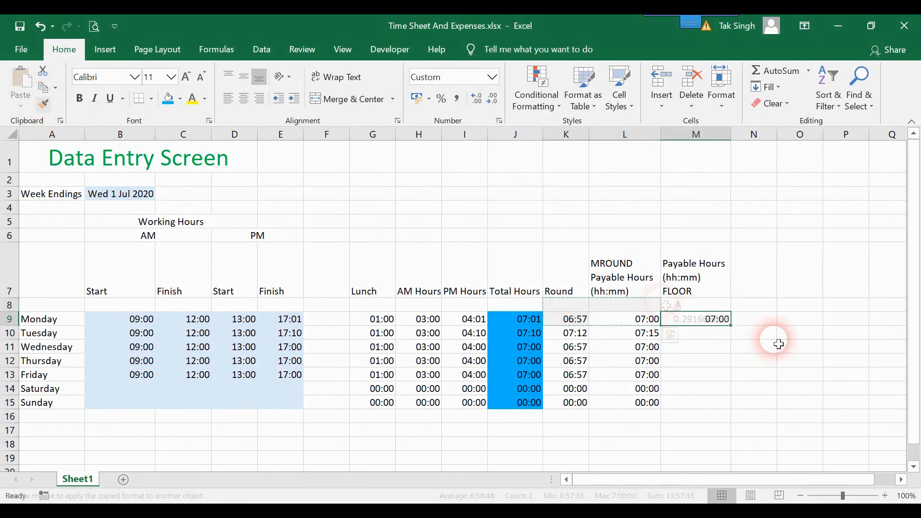
pyautogui.doubleClick(731, 327)
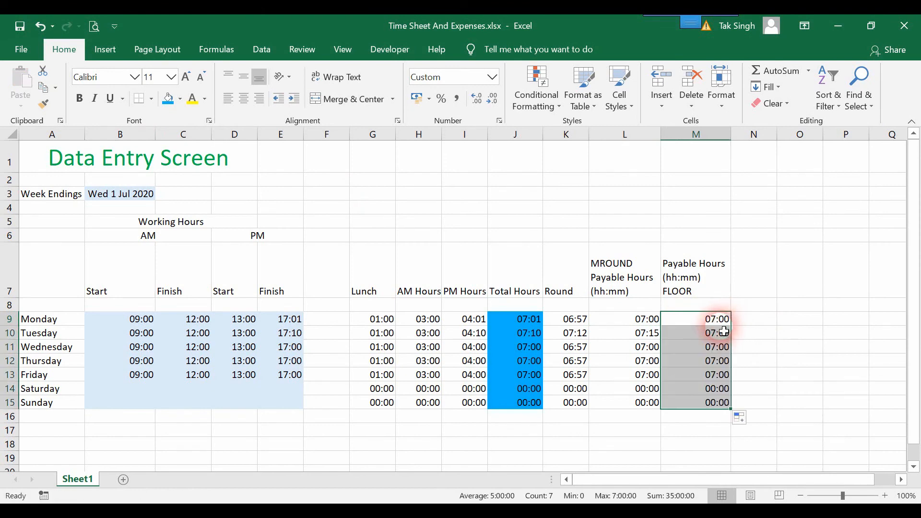
pyautogui.click(663, 317)
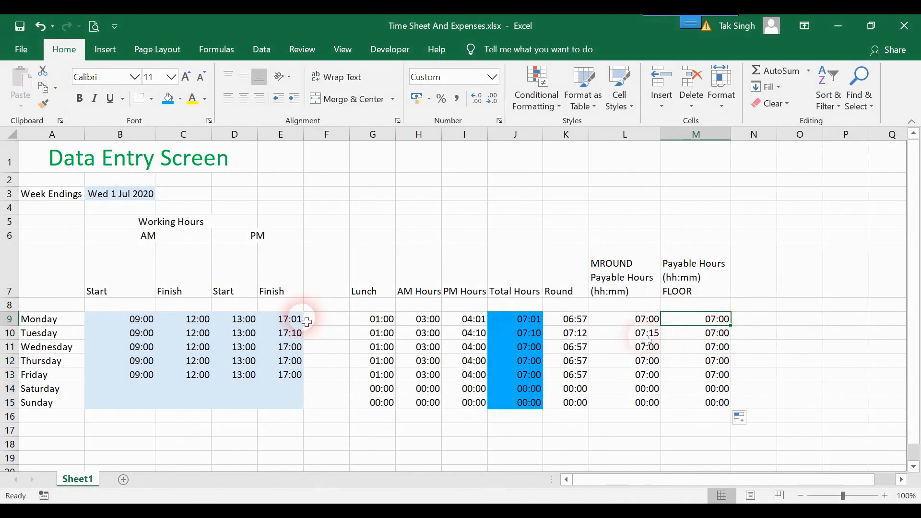
# - Change Thursday's PM finish time in E12 to 17:14
pyautogui.click(301, 363)
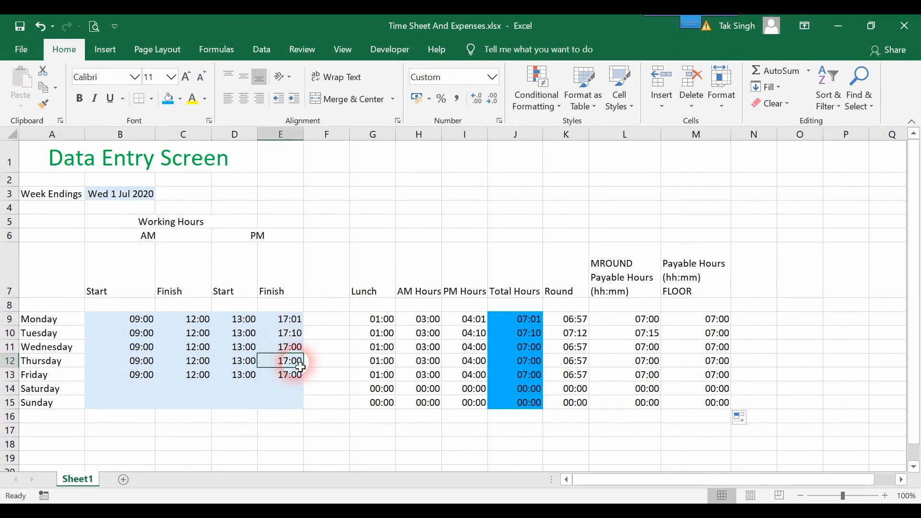
pyautogui.doubleClick(300, 368)
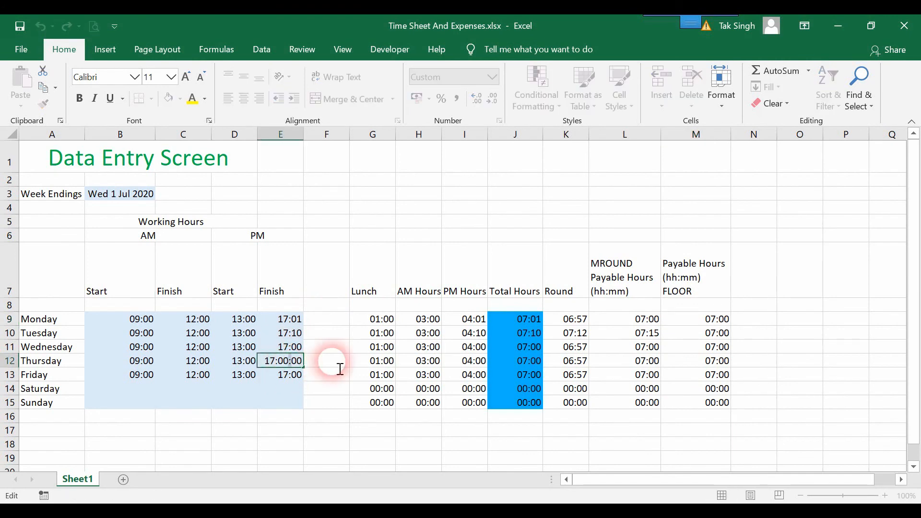
pyautogui.moveTo(340, 369); pyautogui.dragTo(358, 370)
pyautogui.press('Left')
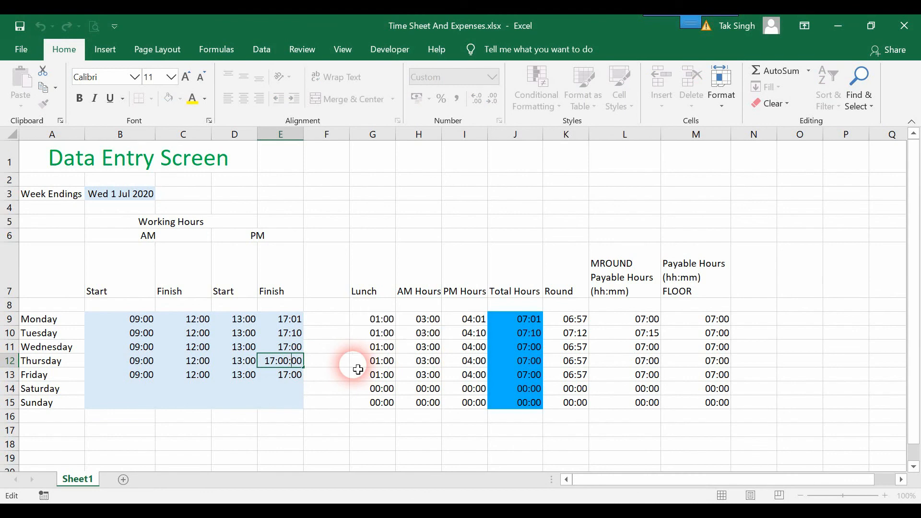
pyautogui.press('BackSpace')
pyautogui.press('BackSpace')
pyautogui.write('14')
pyautogui.press('Return')
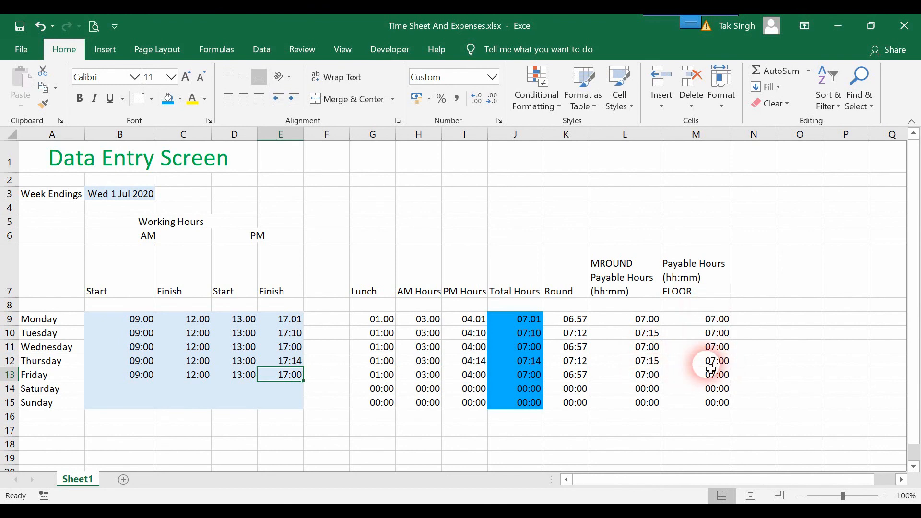
# - Change Friday's PM finish time in E13 to 17:16
pyautogui.doubleClick(298, 379)
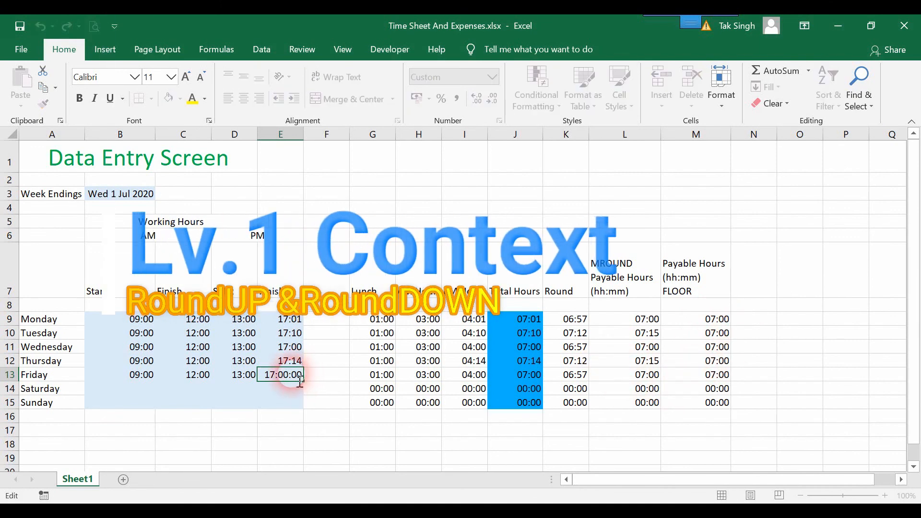
pyautogui.press('BackSpace')
pyautogui.write('16')
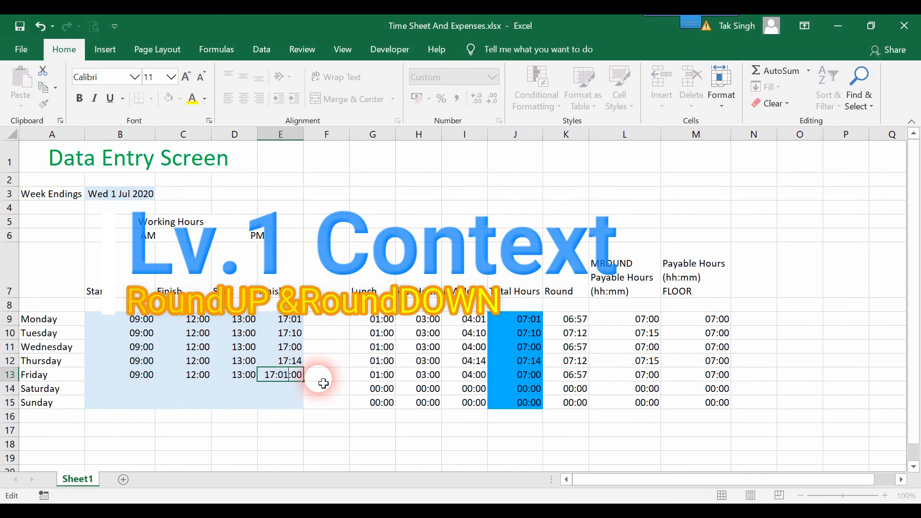
pyautogui.press('BackSpace')
pyautogui.press('BackSpace')
pyautogui.press('BackSpace')
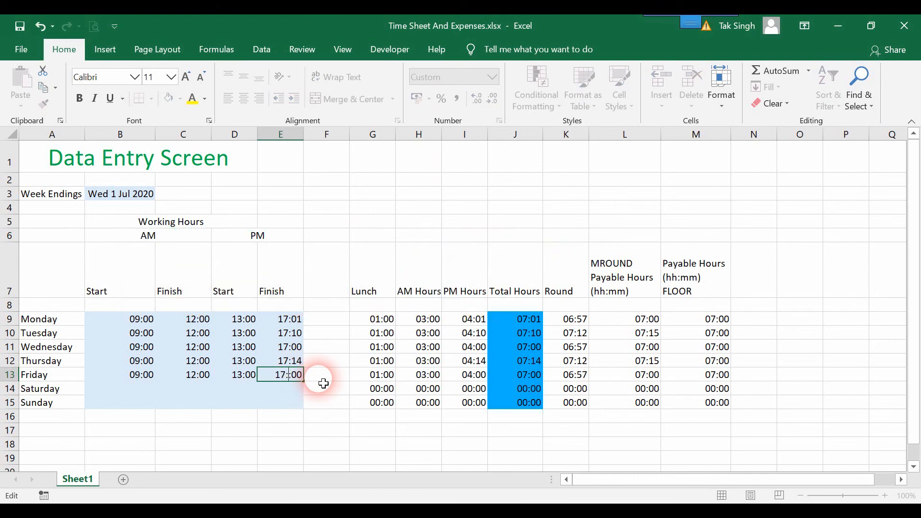
pyautogui.write('16:')
pyautogui.press('Return')
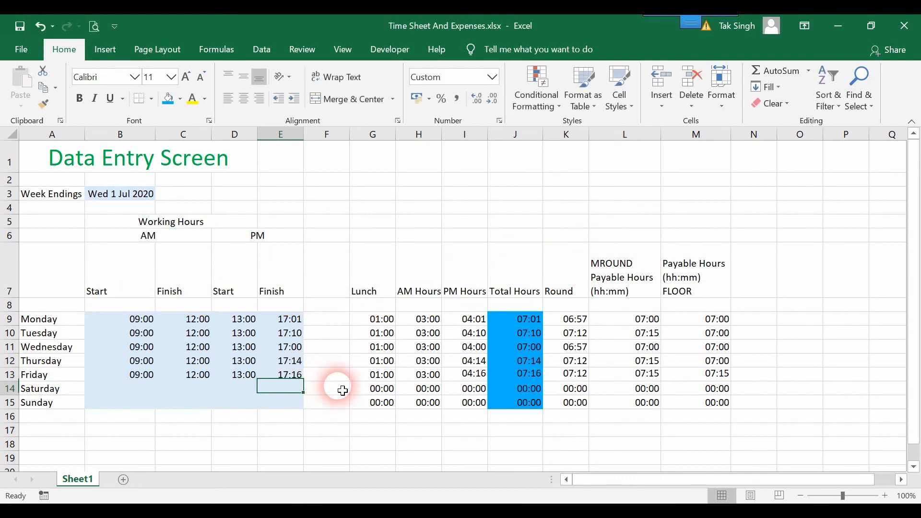
pyautogui.doubleClick(752, 290)
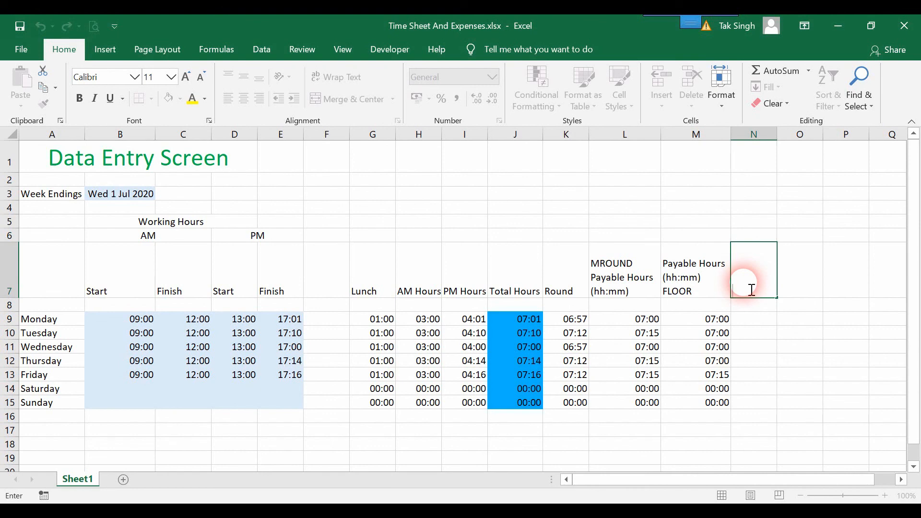
# - Enter the 'Payable Hours (hh:mm) CEILING' heading in N7 and begin a CEILING entry in N9
pyautogui.write('Payable')
pyautogui.click(772, 345)
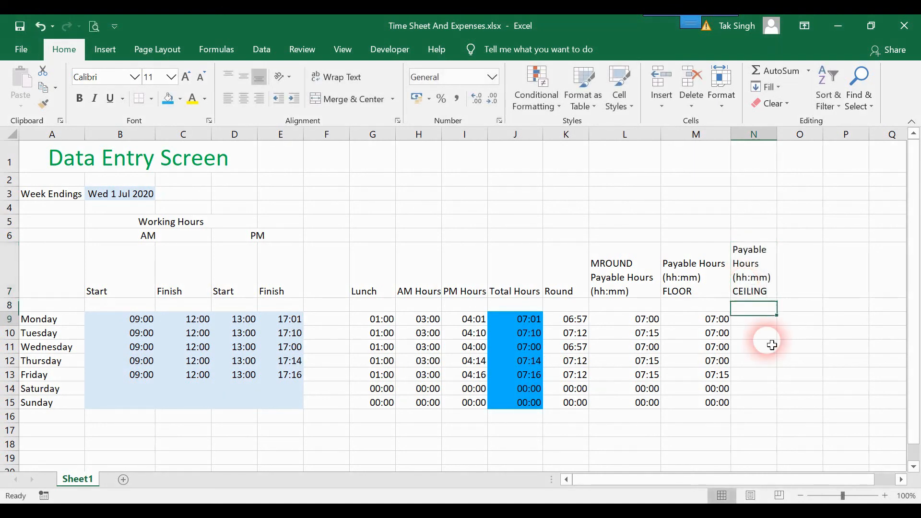
pyautogui.press('Return')
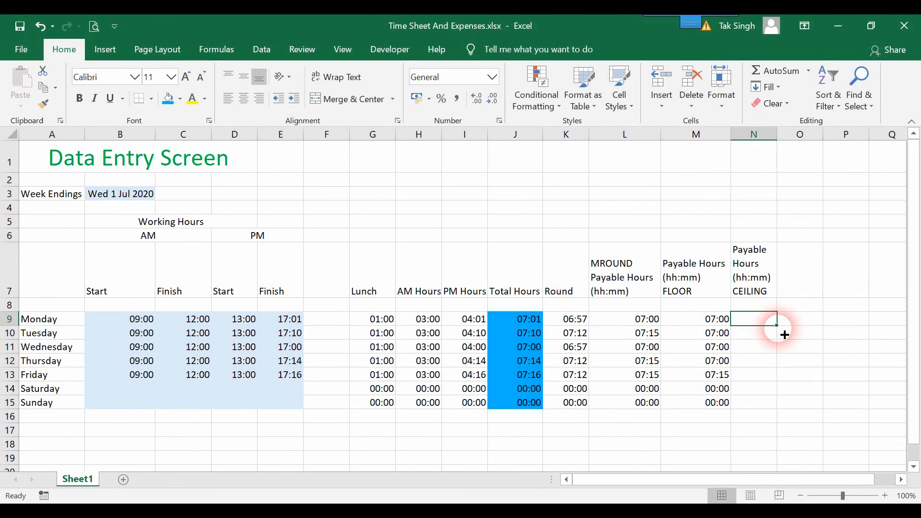
pyautogui.write('=')
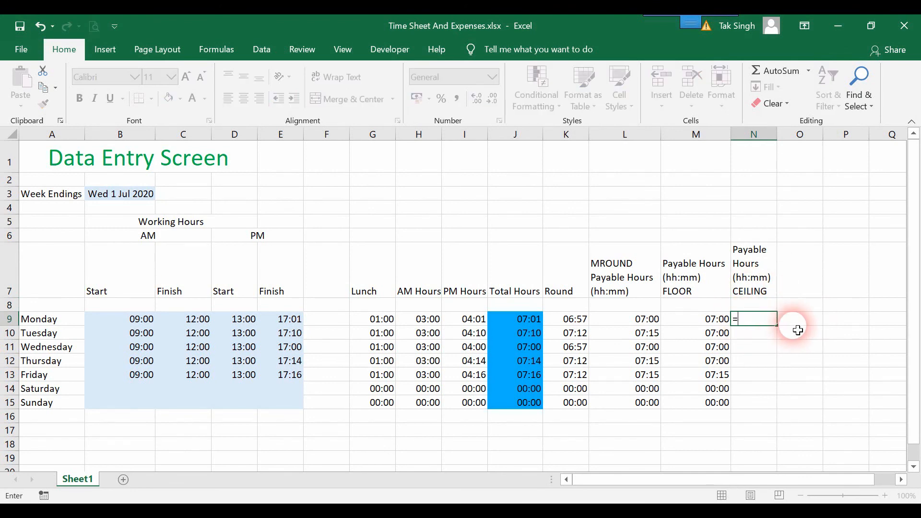
pyautogui.write('Ceil')
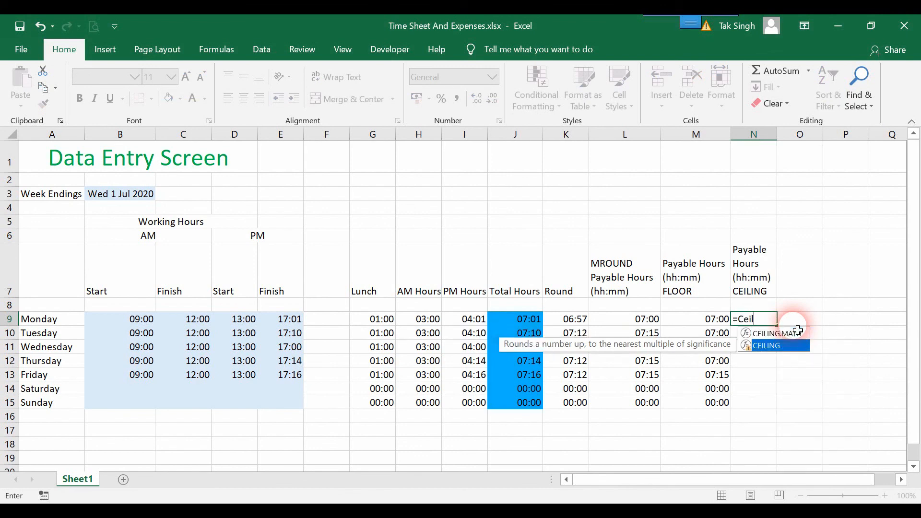
pyautogui.press('Return')
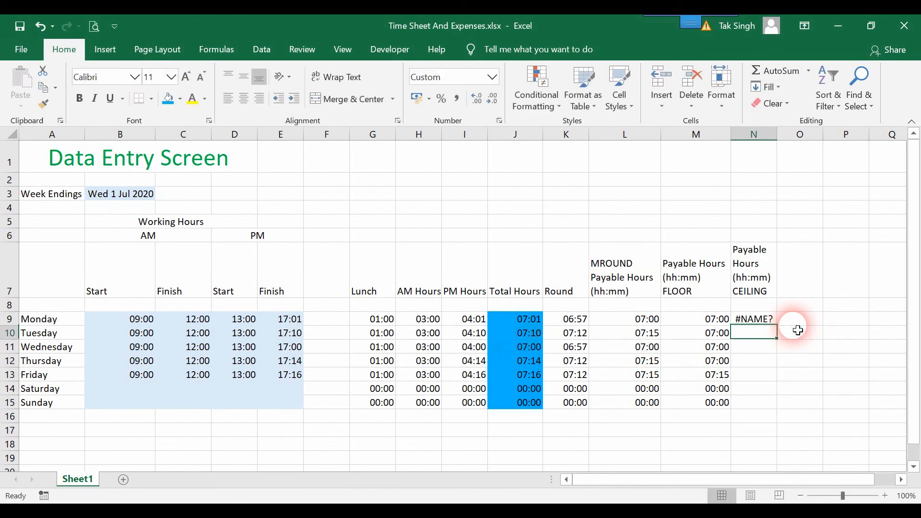
# - Complete N9 as =CEILING(J9,"00:15"), correcting the interval typo
pyautogui.doubleClick(749, 320)
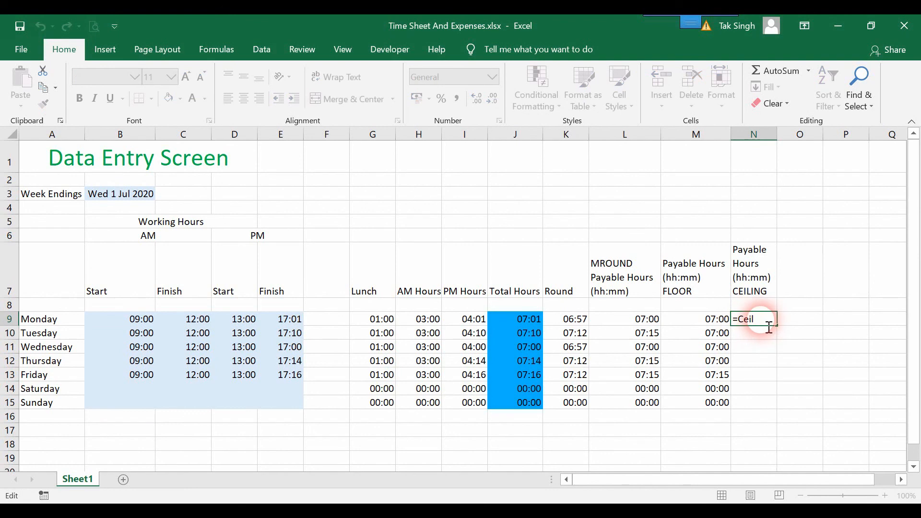
pyautogui.write('in')
pyautogui.press('Down')
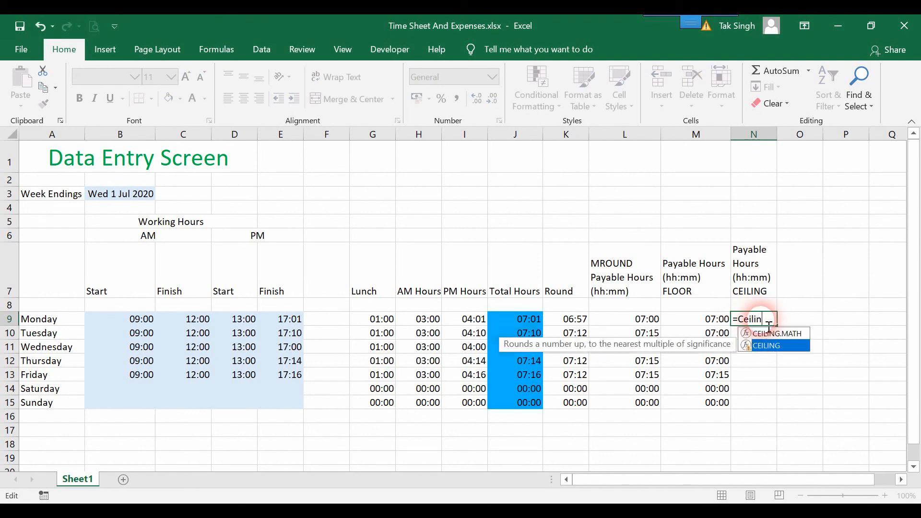
pyautogui.press('Tab')
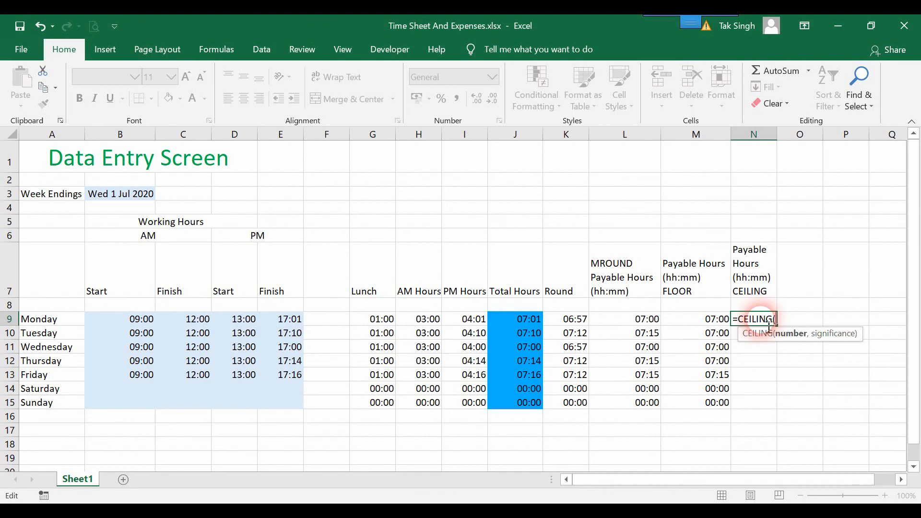
pyautogui.click(527, 320)
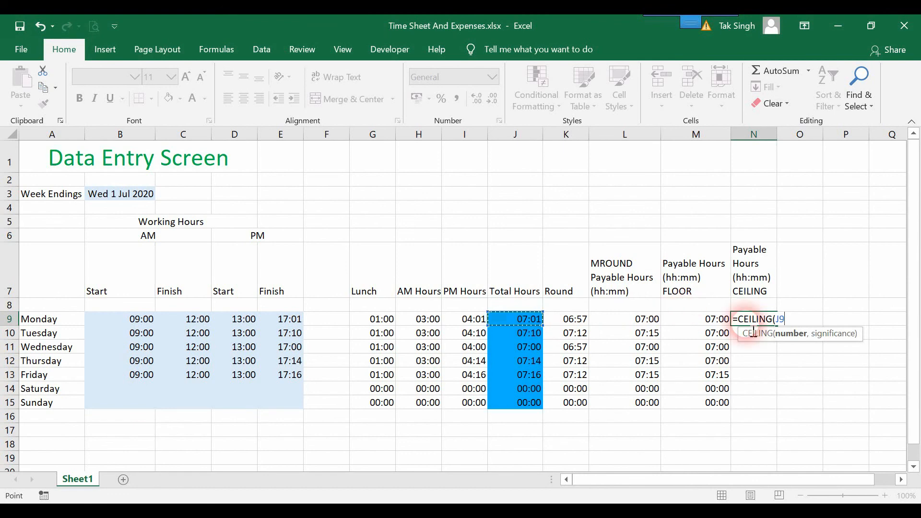
pyautogui.write('.')
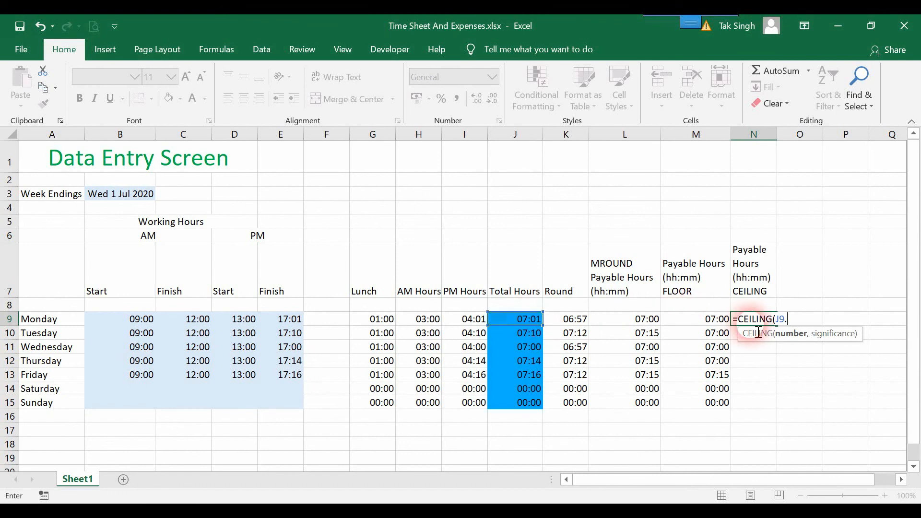
pyautogui.press('BackSpace')
pyautogui.write(',')
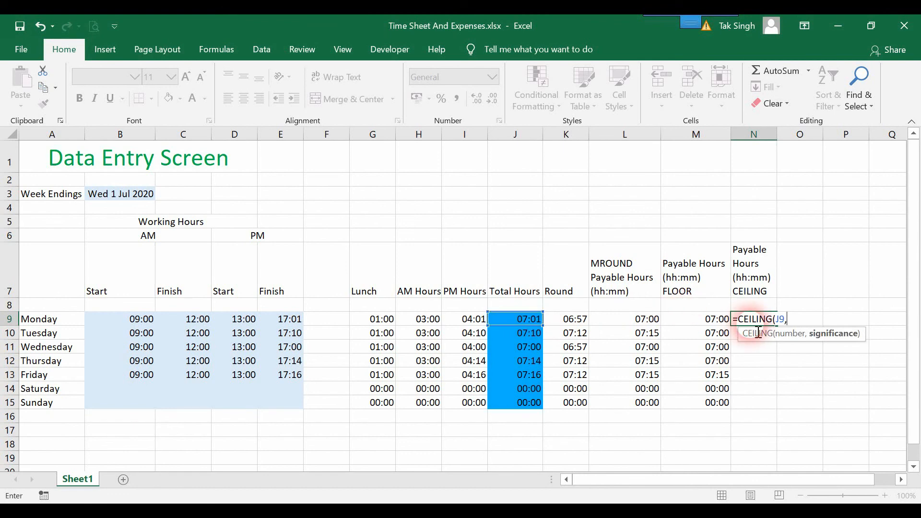
pyautogui.write('"')
pyautogui.write('00')
pyautogui.write(';')
pyautogui.write('14')
pyautogui.press('BackSpace')
pyautogui.write('5")')
pyautogui.hotkey('ctrl', 'Return')
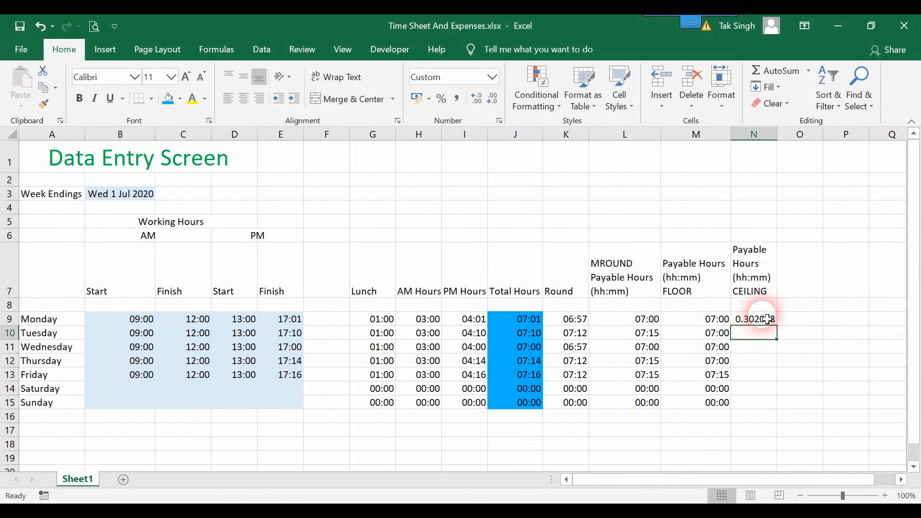
# - Copy M9's hh:mm format to N9 and fill CEILING down to Sunday (07:15…07:30, weekends 00:00)
pyautogui.click(707, 320)
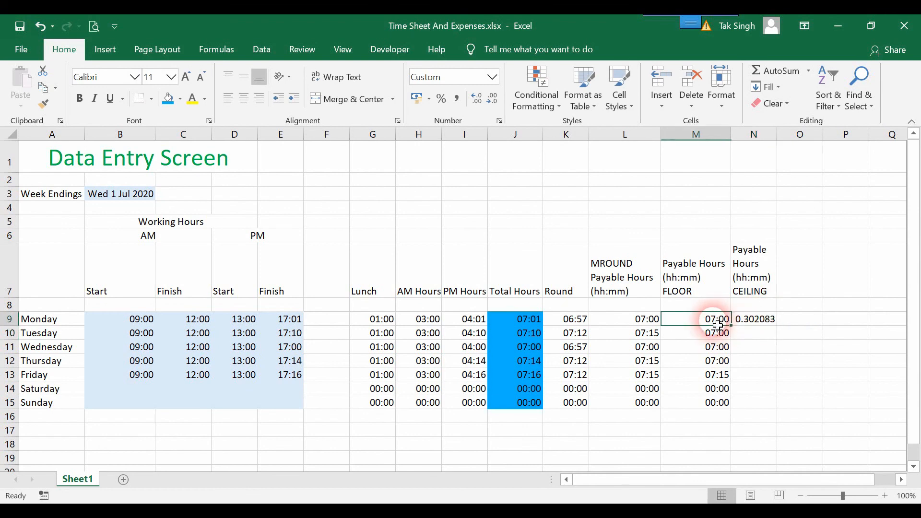
pyautogui.click(43, 104)
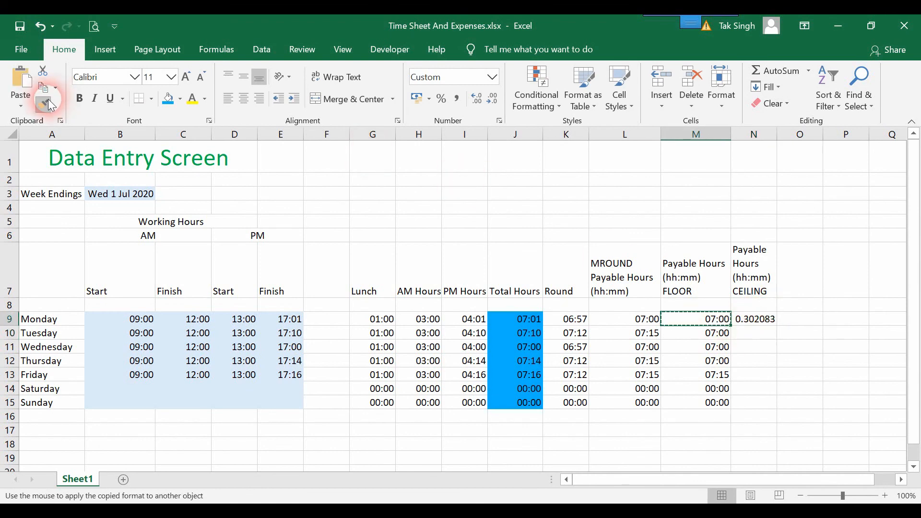
pyautogui.click(763, 321)
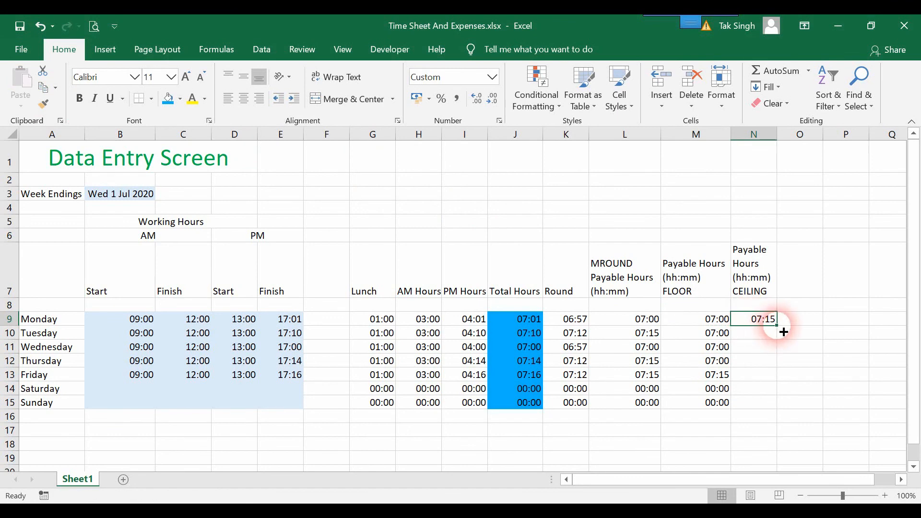
pyautogui.doubleClick(782, 331)
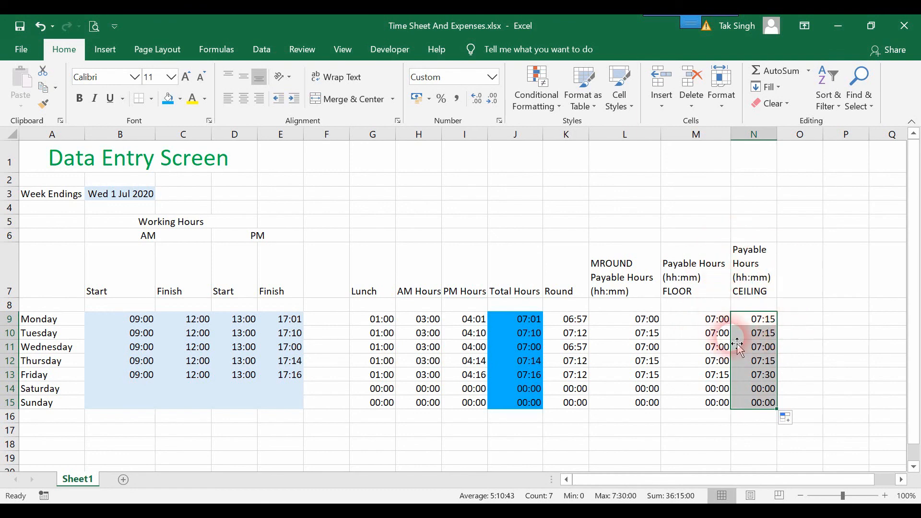
pyautogui.click(764, 308)
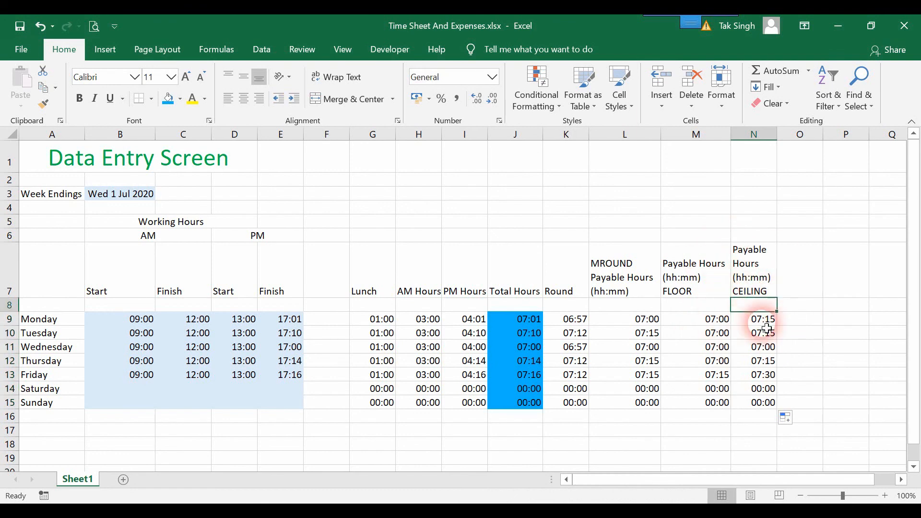